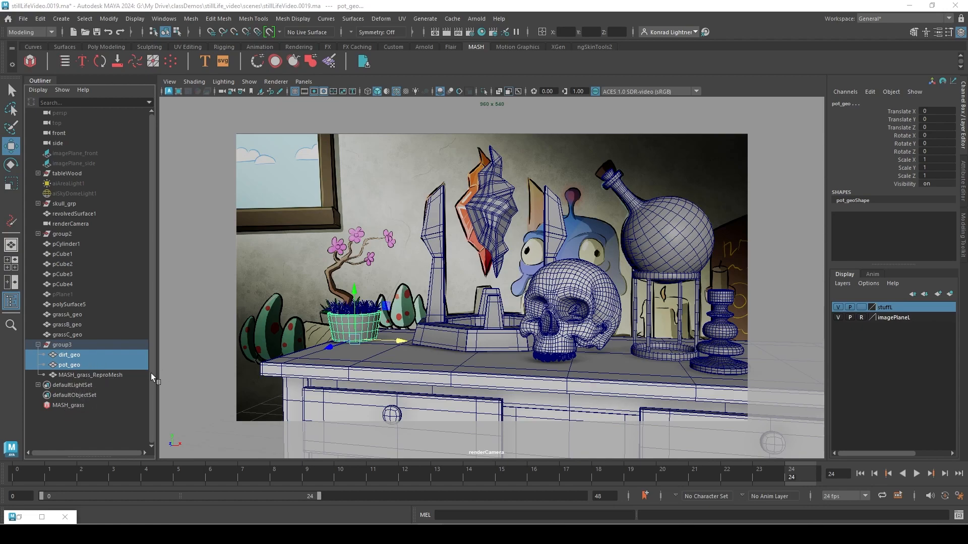
Step: Export the selected dirt and pot meshes to the project's scenes folder in FBX format as pot.fbx
left_click(22, 19)
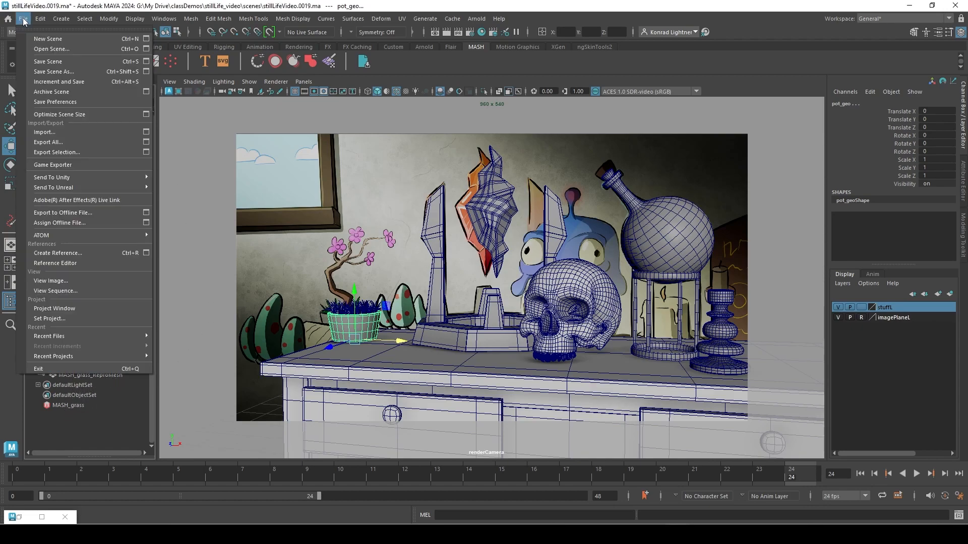
left_click(75, 153)
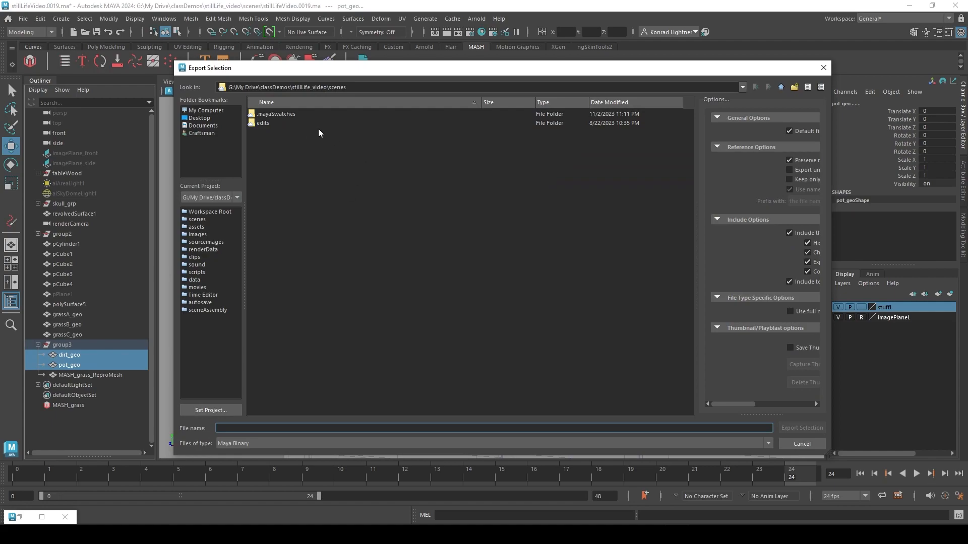
left_click(257, 443)
scroll(277, 492, "down", 5)
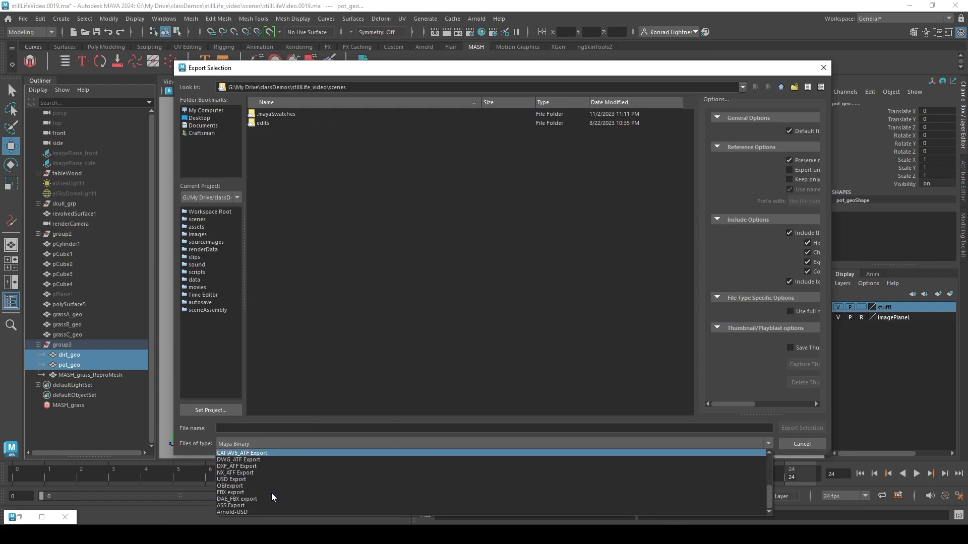
left_click(236, 495)
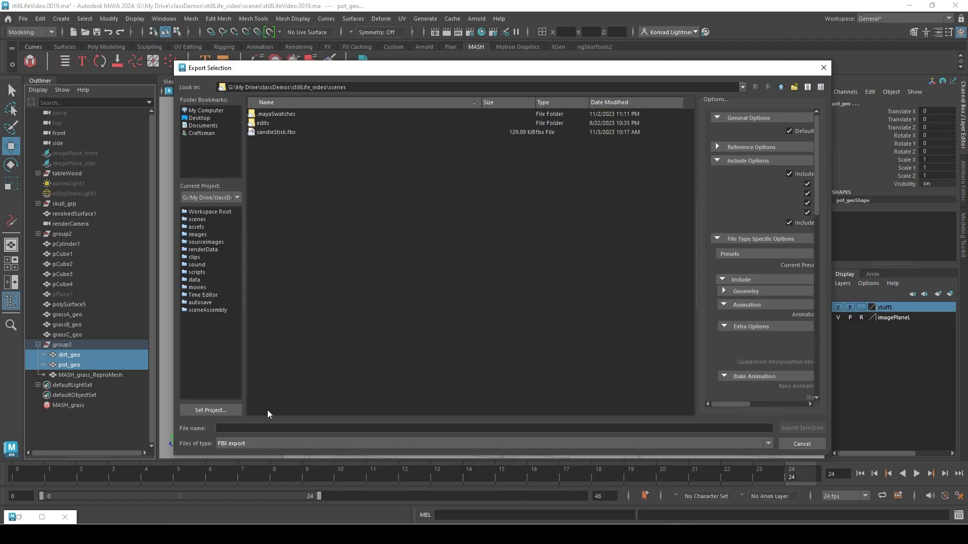
left_click(297, 428)
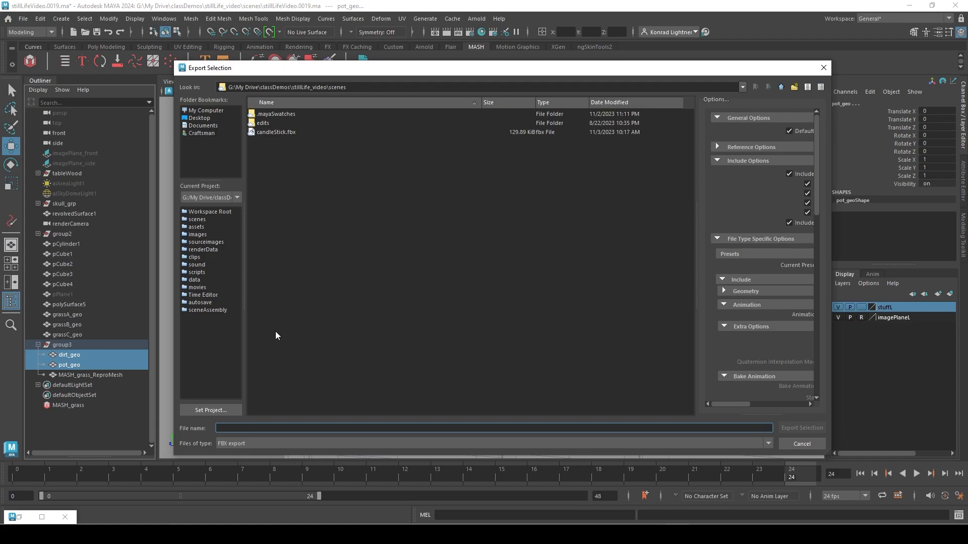
type("pot")
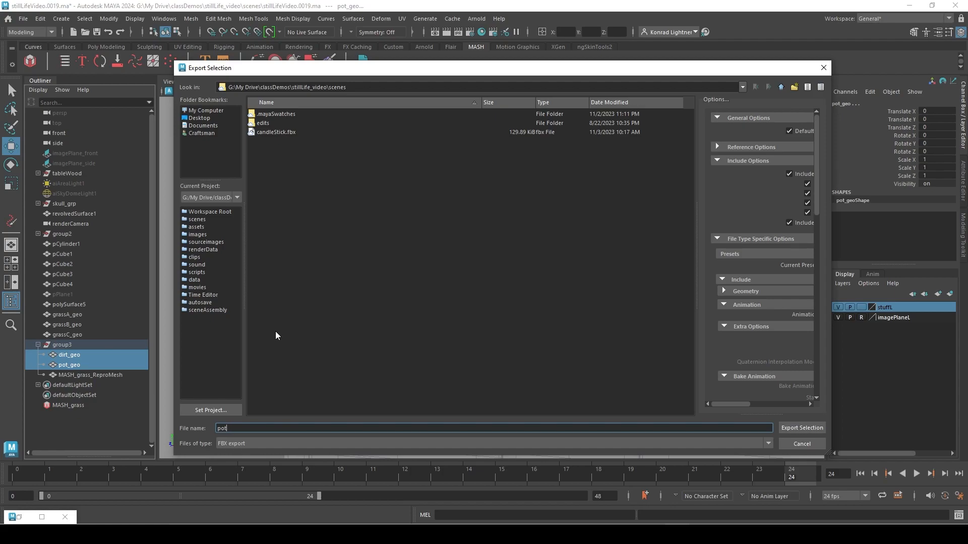
type(".fbx")
key("Return")
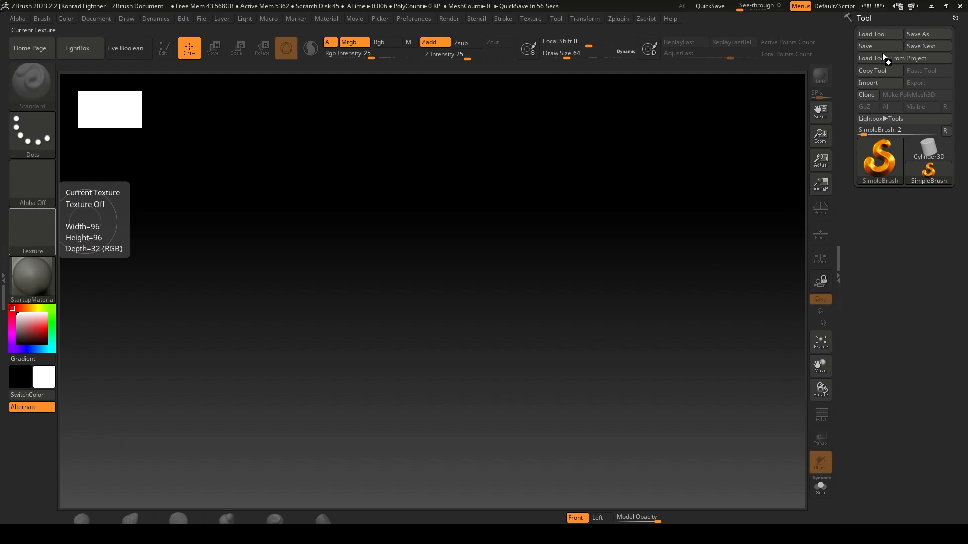
Step: In ZBrush, import the pot FBX file and place it on the canvas in Edit mode
left_click(868, 82)
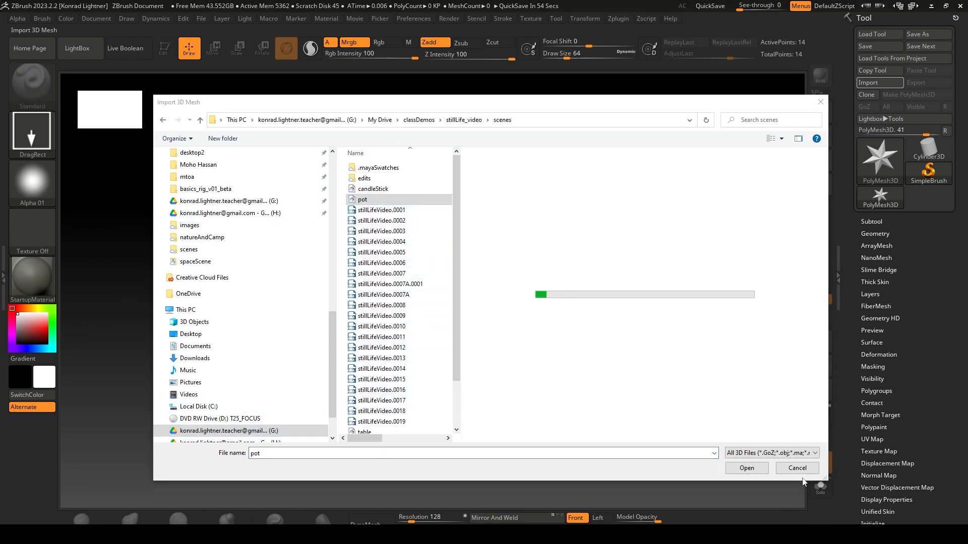
left_click(747, 468)
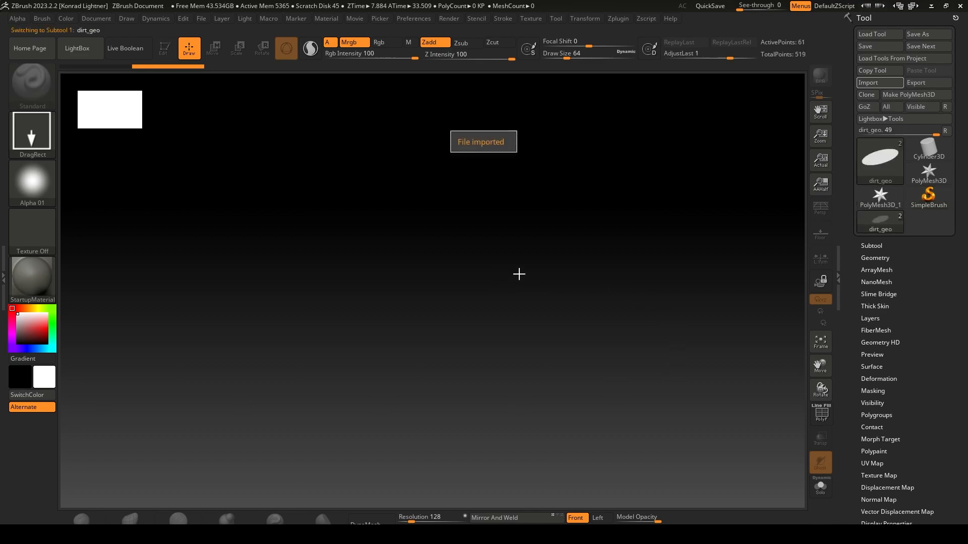
mouse_move(434, 237)
left_mouse_down()
mouse_move(426, 334)
mouse_move(437, 398)
mouse_move(426, 453)
left_mouse_up()
key("t")
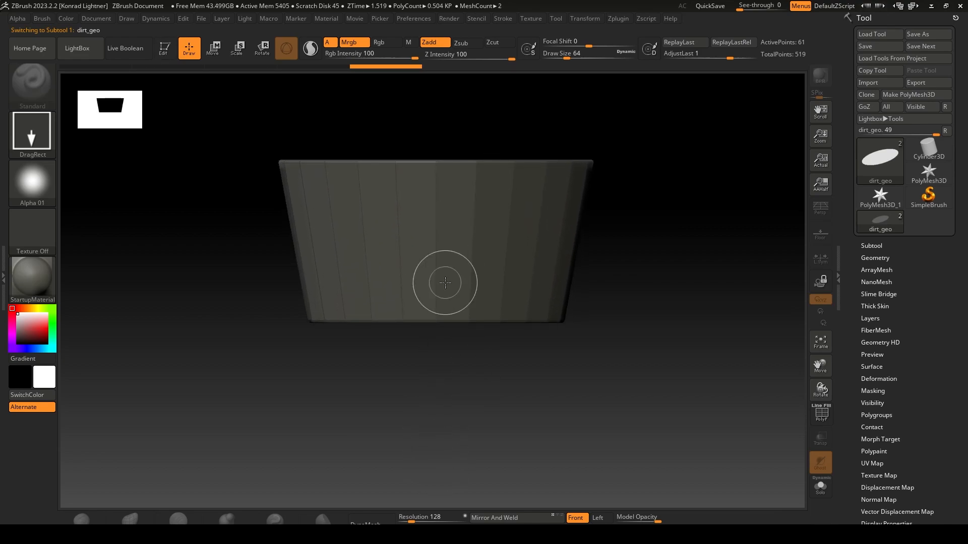
left_click(163, 48)
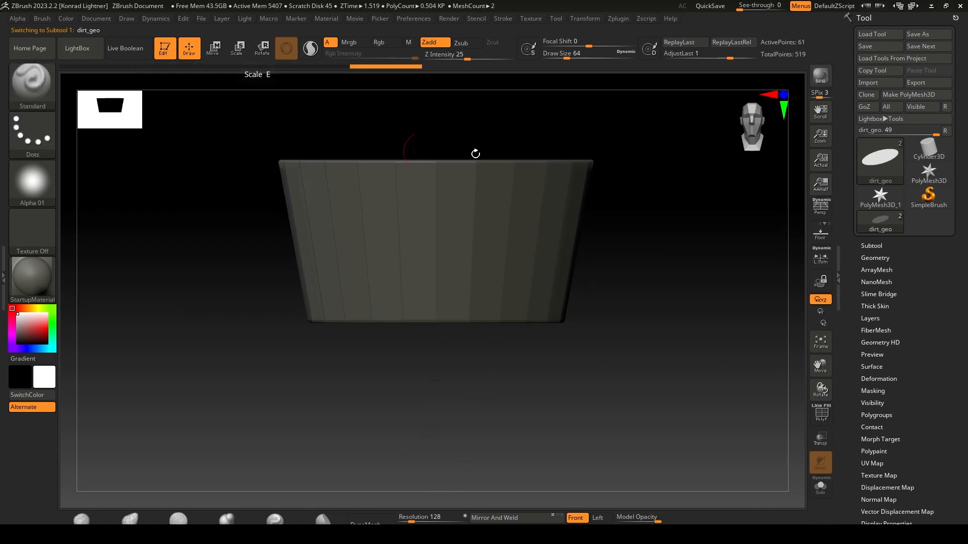
Step: Inspect the imported pot from above and the front, and turn on perspective display
mouse_move(648, 173)
left_mouse_down()
mouse_move(651, 229)
mouse_move(645, 219)
mouse_move(662, 267)
left_mouse_up()
left_click_drag(656, 178, 494, 275)
left_click_drag(696, 280, 694, 237, "shift")
left_click_drag(680, 292, 679, 335)
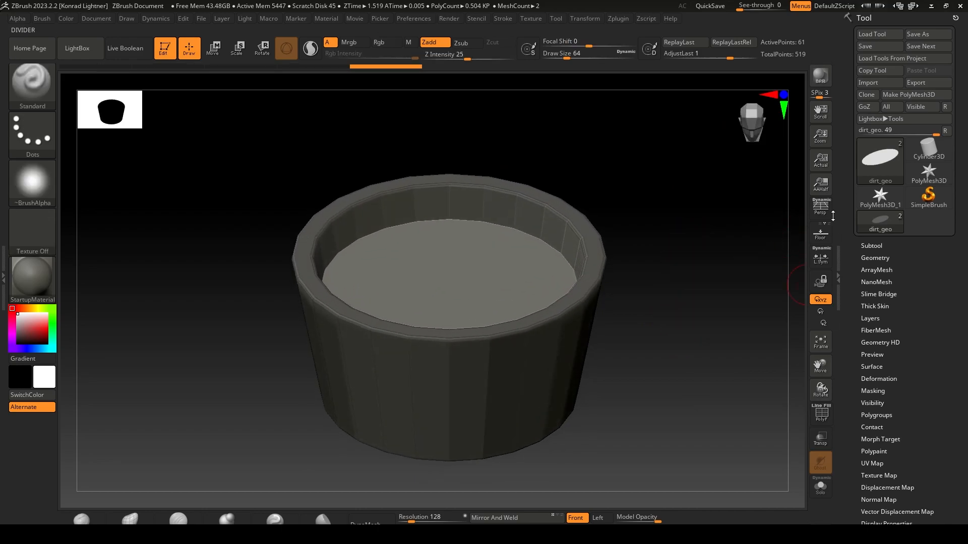
left_click(820, 207)
left_click_drag(696, 352, 695, 322, "shift")
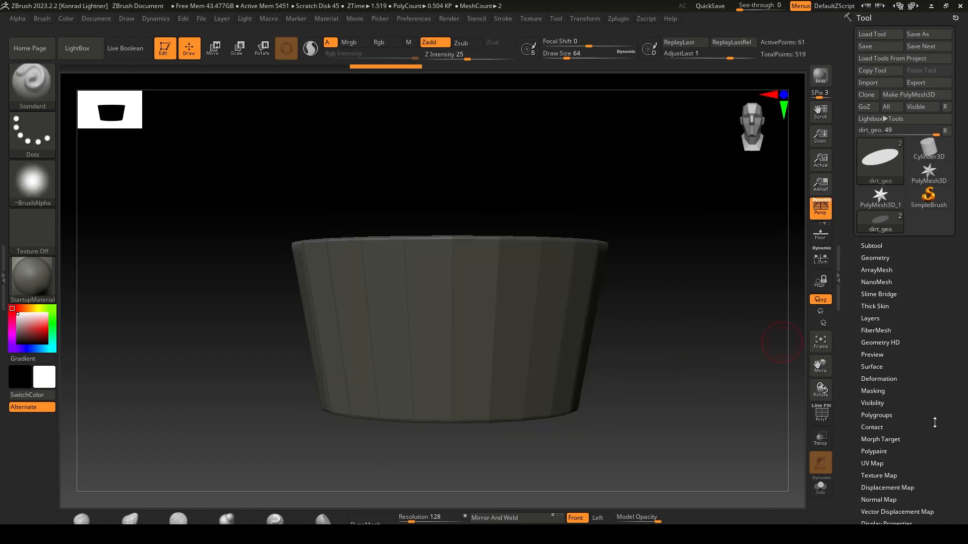
Step: Append a ZSphere as a new subtool alongside the pot and dirt, and make it the active subtool
left_click(878, 246)
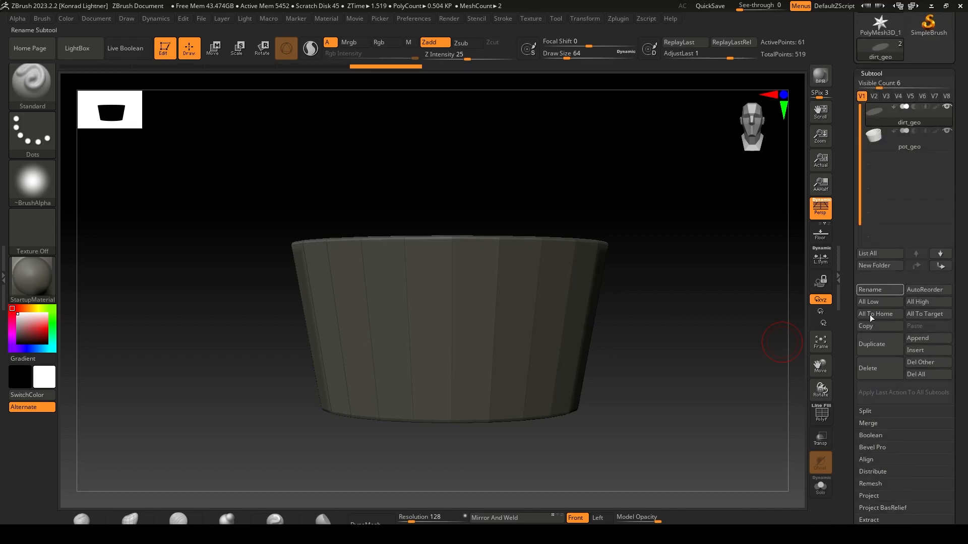
left_click(921, 341)
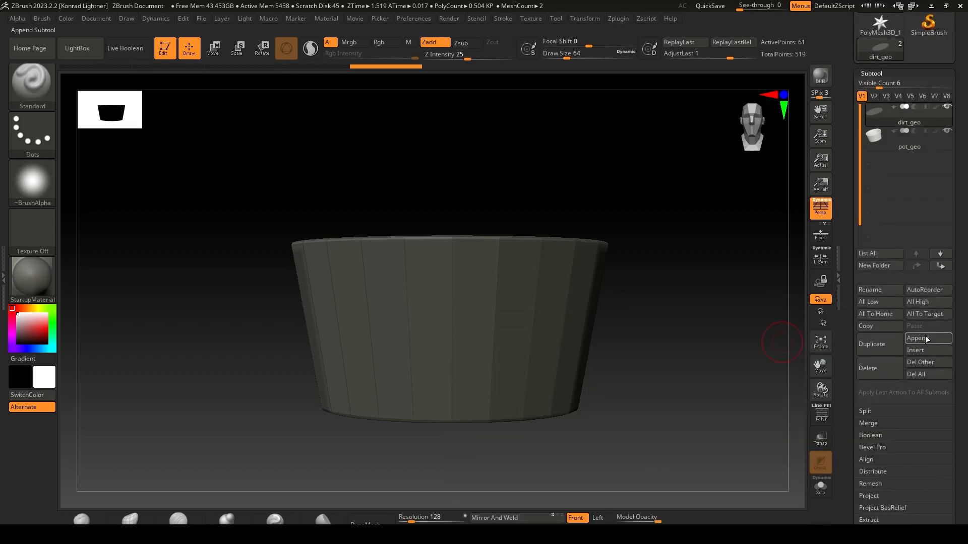
left_click(926, 338)
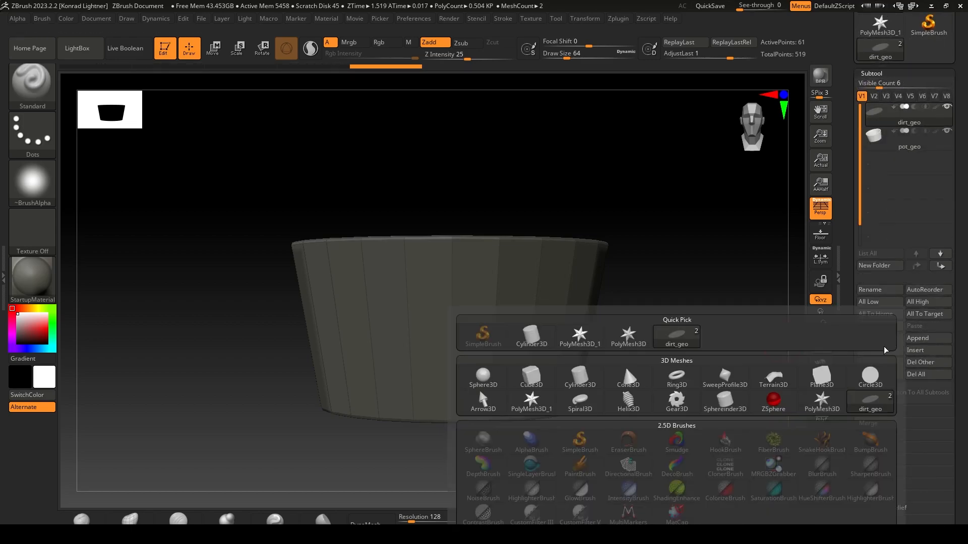
left_click(775, 403)
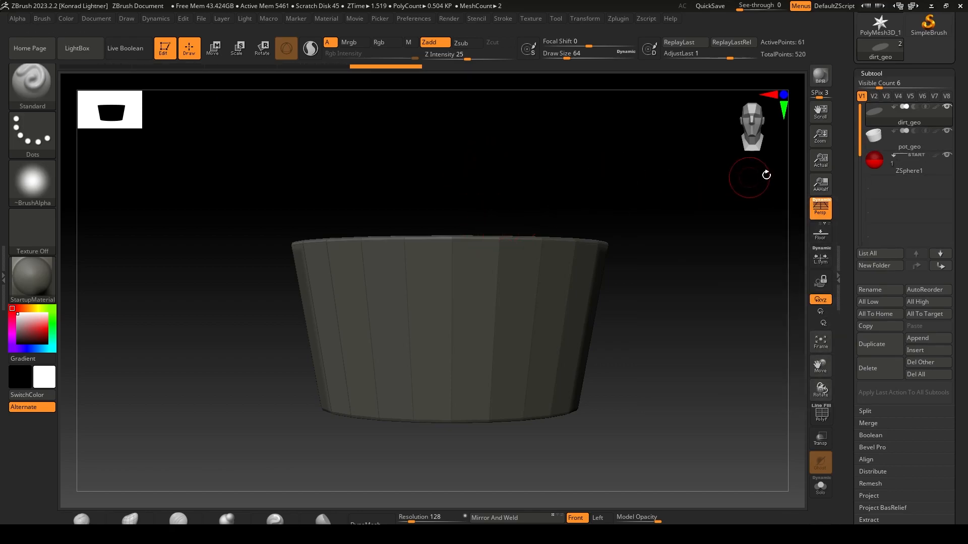
left_click(885, 161)
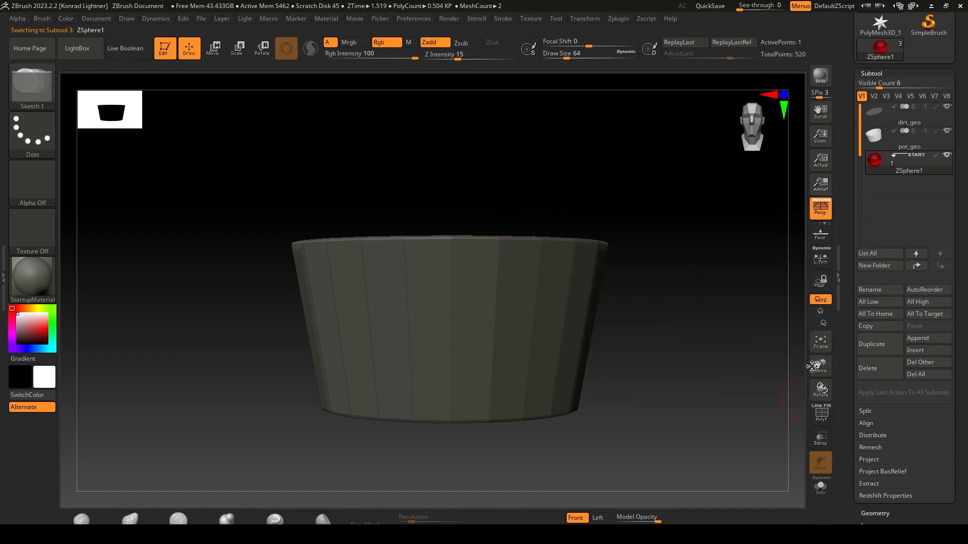
Step: Toggle transparency on and off to check where the ZSphere sits inside the pot
left_click(824, 447)
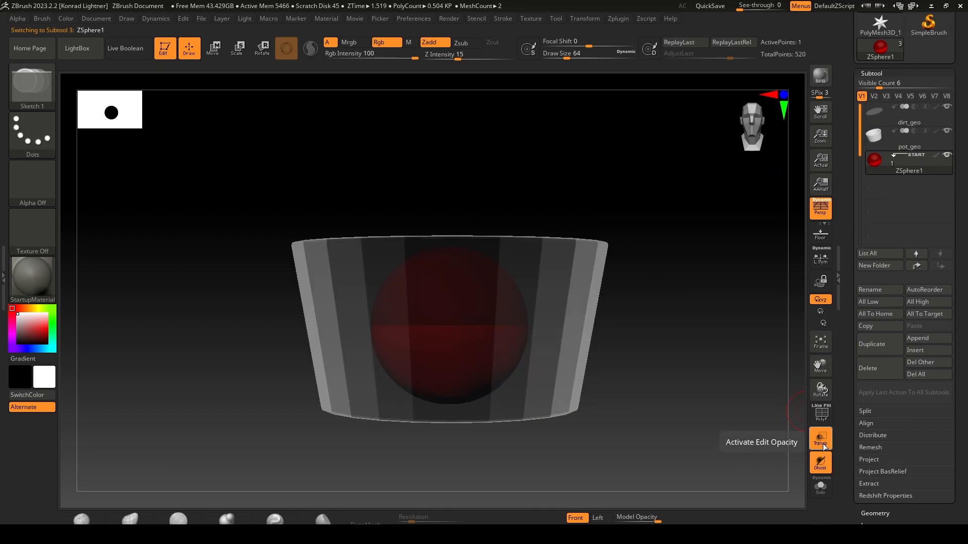
left_click(825, 446)
left_click(825, 447)
left_click(825, 446)
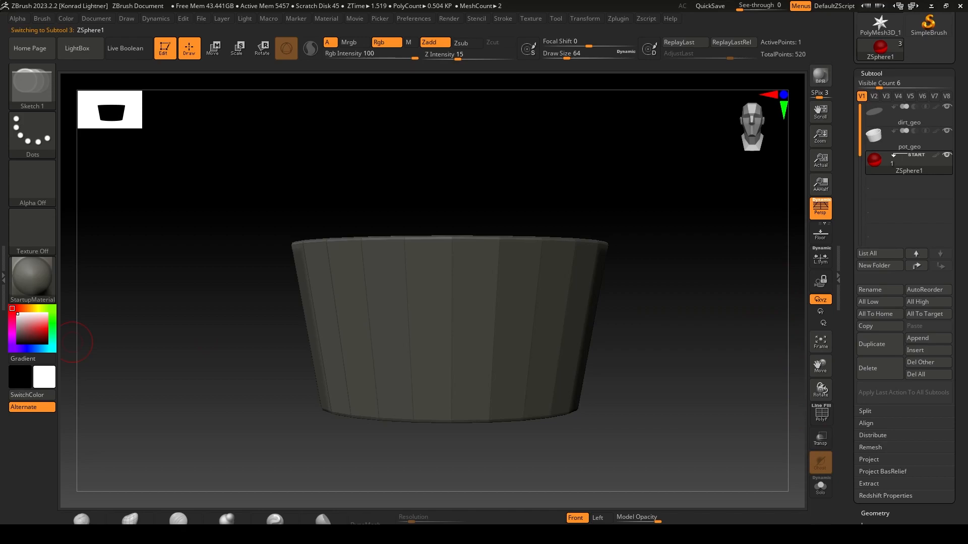
Step: Bring up the potted tree reference image and scale the ZSphere down to trunk thickness
key("alt+Tab")
left_click_drag(648, 266, 643, 301)
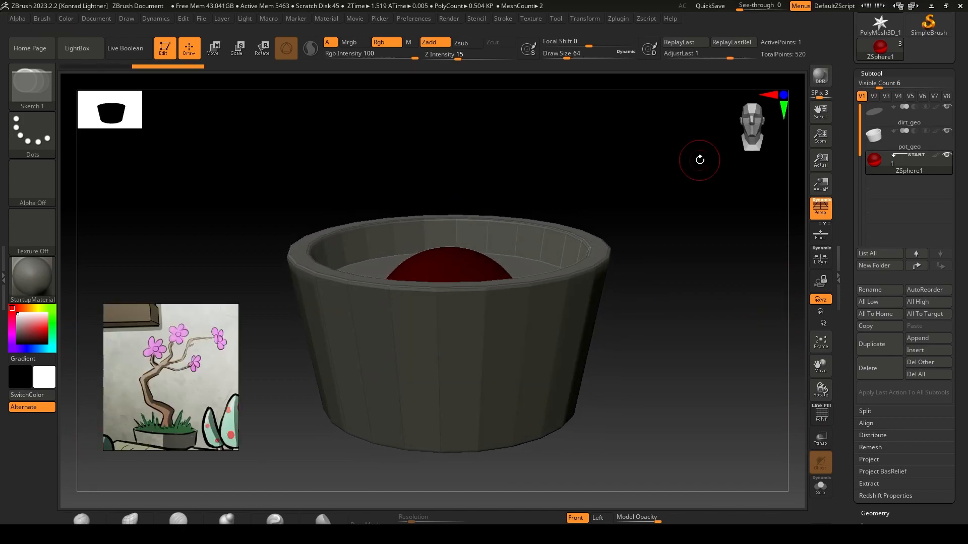
left_click(238, 46)
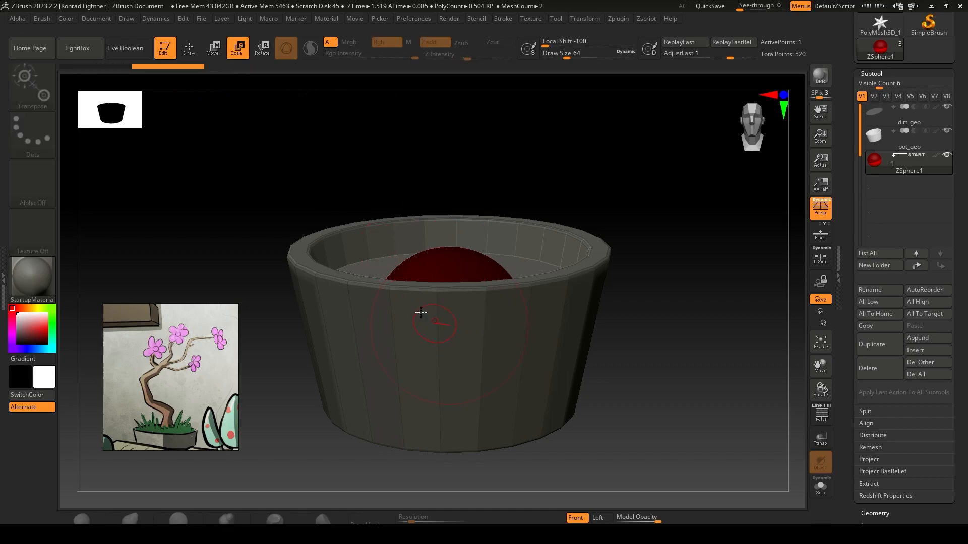
left_click_drag(451, 327, 535, 141)
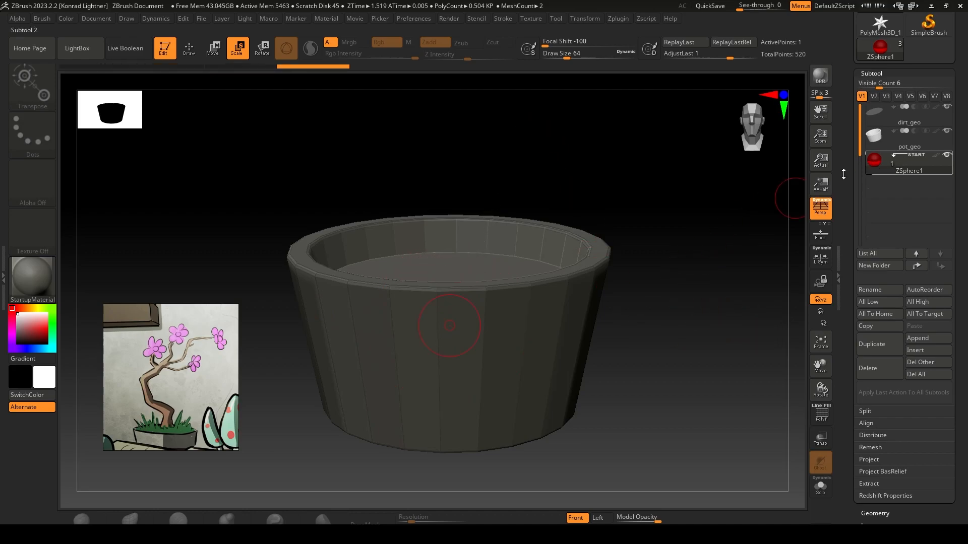
Step: Hide the pot mesh and pull a second ZSphere up through the dirt, leaning slightly right, as the first trunk segment
left_click(948, 131)
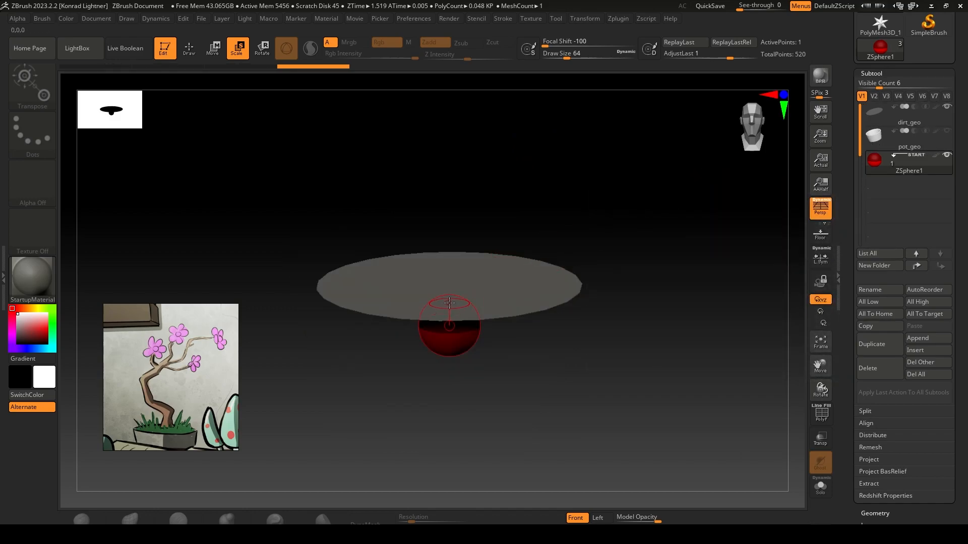
left_click_drag(579, 378, 520, 234)
key("q")
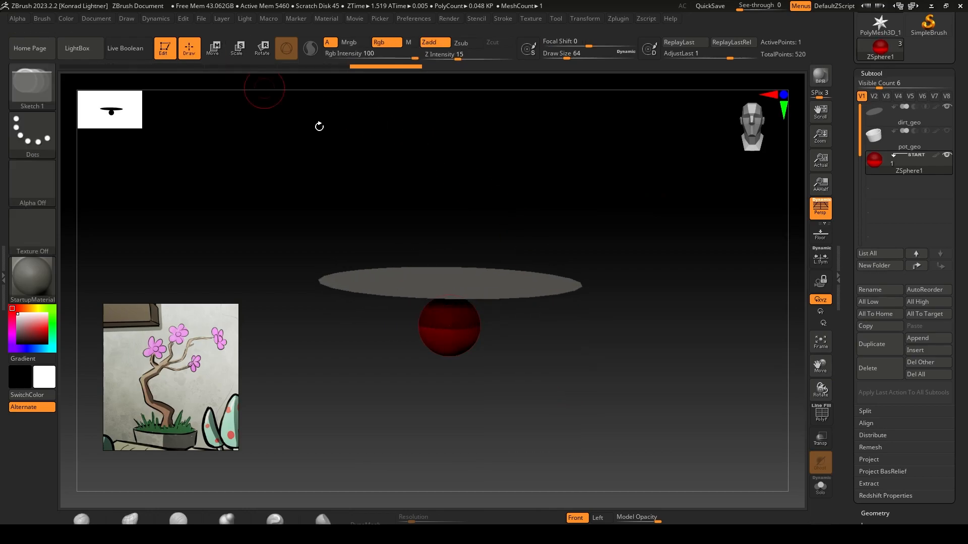
left_click_drag(450, 296, 570, 331)
left_click_drag(506, 387, 620, 350)
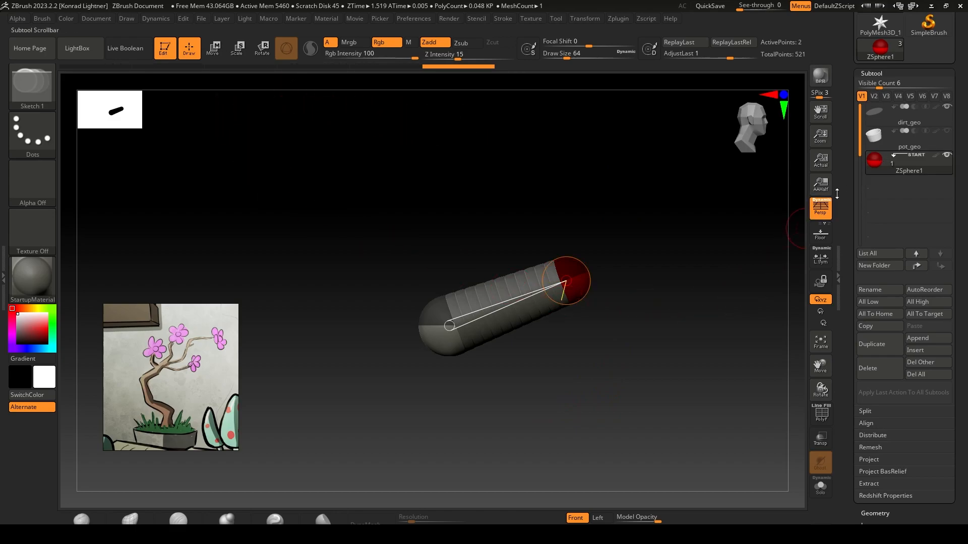
key("w")
left_click_drag(566, 281, 455, 183)
left_click_drag(690, 299, 501, 347, "shift")
left_click_drag(350, 240, 388, 252)
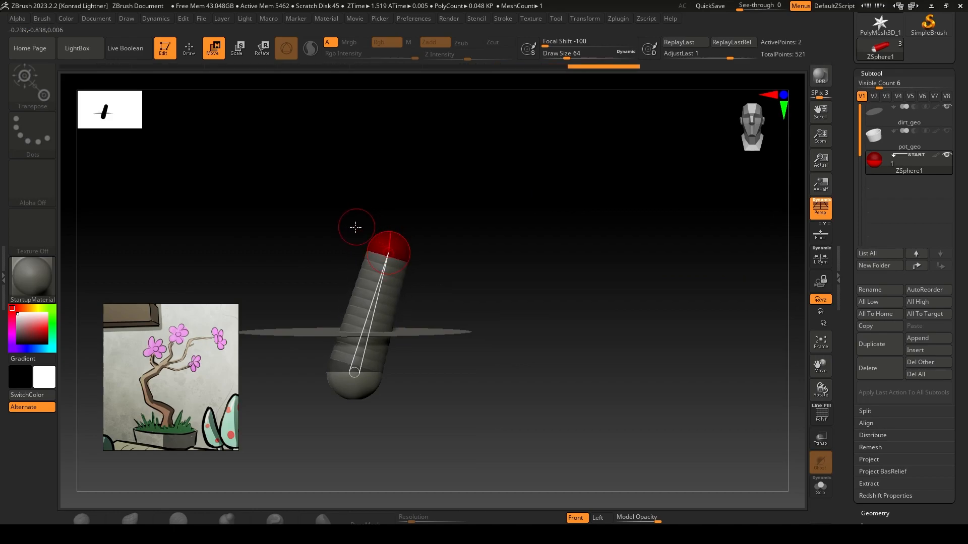
Step: Add a ZSphere at the trunk's tip and move it up to the left to form the first bend
left_click(191, 49)
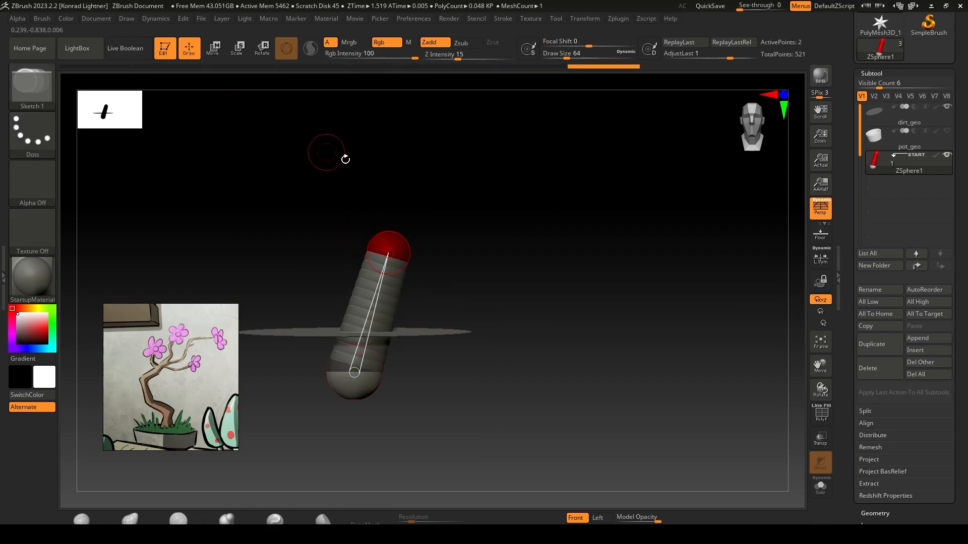
left_click_drag(332, 221, 387, 251)
mouse_move(584, 274)
left_mouse_down()
mouse_move(539, 260)
mouse_move(618, 287)
left_mouse_up()
left_click(213, 56)
left_click_drag(477, 259, 418, 230)
Step: Add another ZSphere at the bend's end and pull it far upward, slightly left, as a long trunk segment
key("q")
mouse_move(404, 112)
left_mouse_down()
mouse_move(477, 183)
mouse_move(441, 225)
left_mouse_up()
left_click(430, 222)
left_click_drag(516, 199, 590, 204)
key("w")
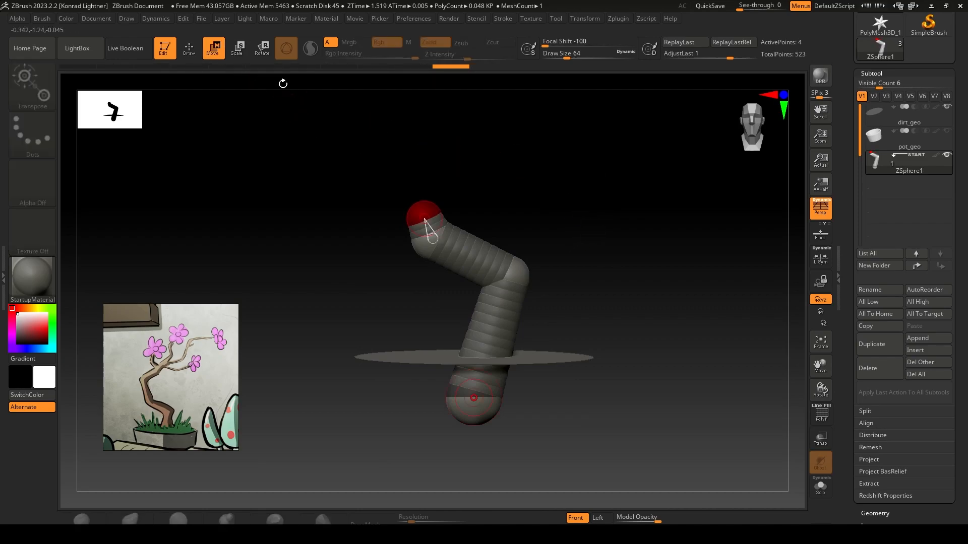
left_click_drag(423, 211, 384, 94)
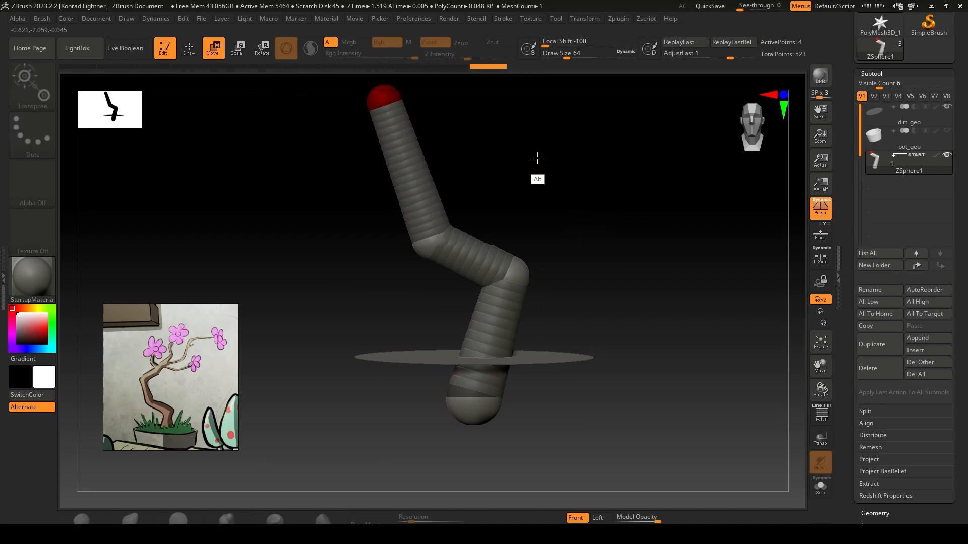
left_click_drag(536, 146, 519, 290)
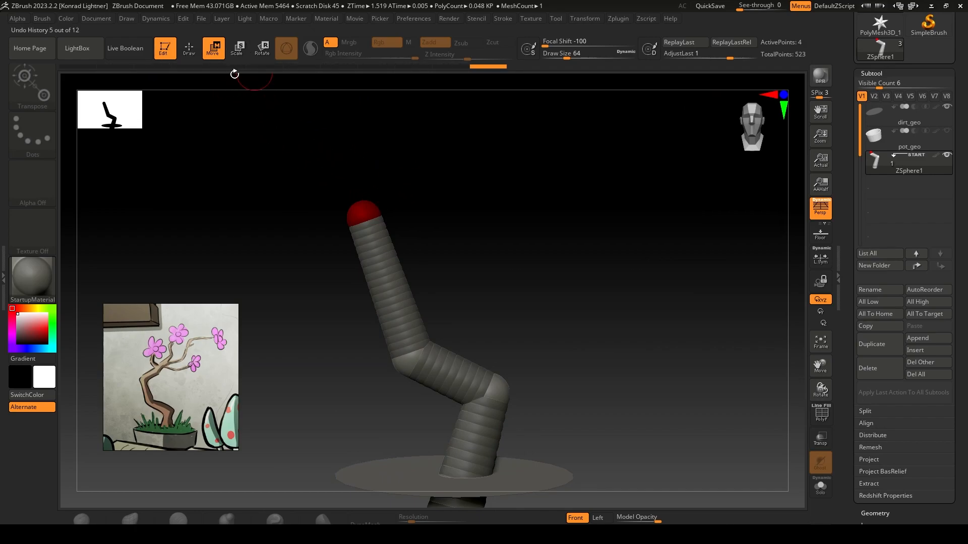
Step: Add a ZSphere at the top of the long trunk segment and bend it out to the right
key("q")
left_click(376, 206)
key("w")
left_click_drag(378, 203, 525, 197)
Step: Add a ZSphere at the bent trunk's end and pull it up to the right as the thick upper branch
key("q")
left_click(451, 178)
key("w")
left_click_drag(454, 178, 490, 133)
left_click_drag(537, 237, 551, 250, "shift")
left_click_drag(489, 131, 548, 44)
key("q")
key("e")
key("w")
left_click_drag(471, 155, 494, 130)
left_click_drag(595, 166, 476, 197)
left_click_drag(547, 227, 596, 240, "shift")
Step: Start a thinner side branch at the fork with a new ZSphere and stretch it to the right
key("q")
left_click_drag(309, 119, 268, 126)
left_click(469, 185)
mouse_move(489, 199)
left_mouse_down()
mouse_move(497, 238)
mouse_move(509, 238)
left_mouse_up()
key("w")
left_click_drag(476, 188, 481, 188)
key("q")
mouse_move(544, 212)
left_mouse_down()
mouse_move(471, 199)
mouse_move(466, 221)
left_mouse_up()
key("w")
mouse_move(467, 215)
left_mouse_down()
mouse_move(542, 224)
mouse_move(542, 202)
mouse_move(608, 241)
mouse_move(637, 241)
left_mouse_up()
Step: Extend the thin side branch with another ZSphere pulled a little further right
key("q")
left_click(489, 193)
key("w")
left_click_drag(559, 222, 525, 217, "shift")
mouse_move(524, 199)
left_mouse_down()
mouse_move(579, 199)
mouse_move(507, 207)
mouse_move(563, 203)
mouse_move(551, 205)
mouse_move(559, 210)
left_mouse_up()
Step: Reduce the draw size, add a ZSphere at the side branch's tip and pull it steeply upward
key("s")
key("q")
left_click(550, 194)
key("w")
left_click_drag(556, 198, 582, 97)
left_click_drag(617, 217, 568, 289, "alt")
left_click_drag(534, 171, 564, 180)
left_click_drag(500, 272, 625, 102)
Step: Scale the side branch's ZSpheres to taper it toward the tip
key("e")
mouse_move(557, 176)
left_mouse_down()
mouse_move(579, 132)
mouse_move(572, 146)
left_mouse_up()
mouse_move(425, 267)
left_mouse_down()
mouse_move(479, 181)
mouse_move(471, 197)
left_mouse_up()
left_click_drag(596, 140, 564, 199, "alt")
Step: Add a small ZSphere at the raised tip of the thin branch and stretch it horizontally to the right
key("q")
left_click_drag(423, 140, 323, 144)
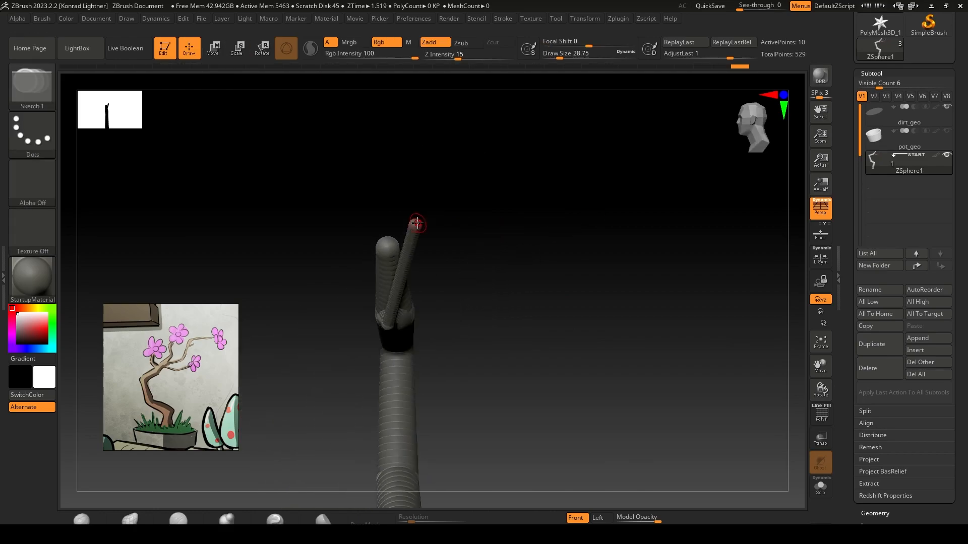
left_click(416, 222)
left_click_drag(469, 240, 538, 246, "shift")
key("w")
left_click_drag(419, 223, 491, 218)
left_click_drag(422, 229, 554, 227)
Step: Reposition the thick branch's end and grow a new ZSphere segment upward from it
right_click_drag(375, 255, 476, 258, "alt")
left_click_drag(379, 237, 365, 267)
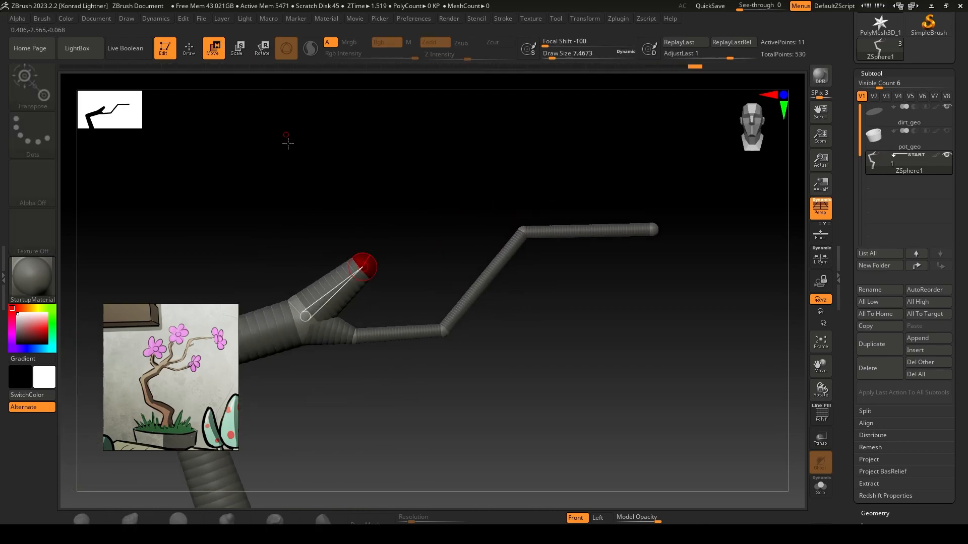
left_click(189, 48)
left_click(364, 255)
key("w")
mouse_move(367, 253)
left_mouse_down()
mouse_move(343, 177)
mouse_move(392, 160)
left_mouse_up()
Step: Extend the thick branch with an upright segment and a thinner end segment angled up to the right
key("q")
left_click(336, 182)
key("w")
left_click_drag(410, 191, 600, 331)
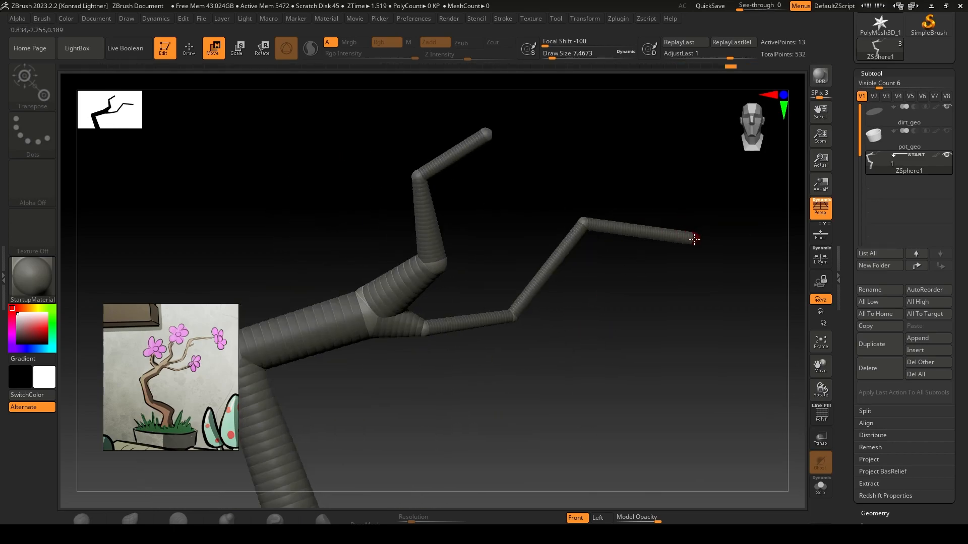
Step: Shrink the thin branch's tip, and insert a ZSphere in its steep segment to bend it slightly
key("s")
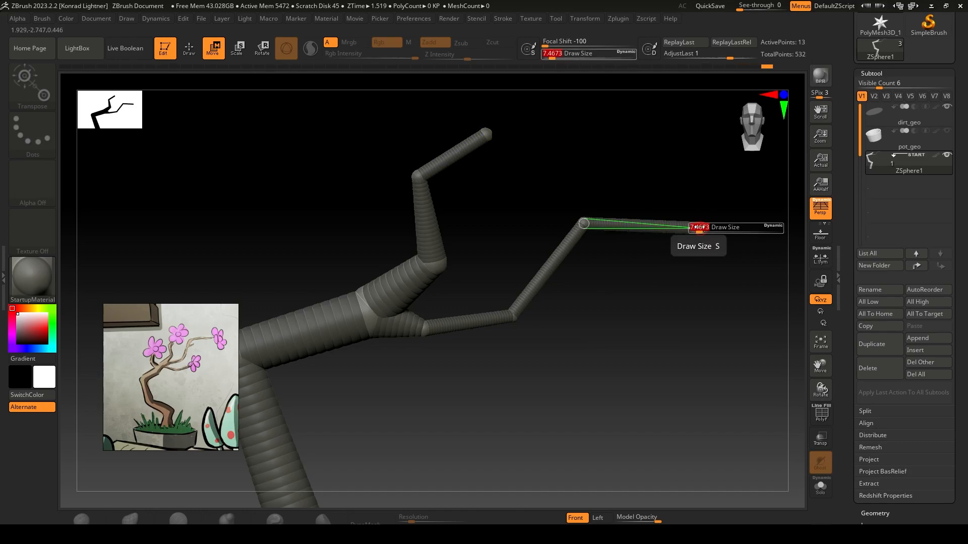
key("e")
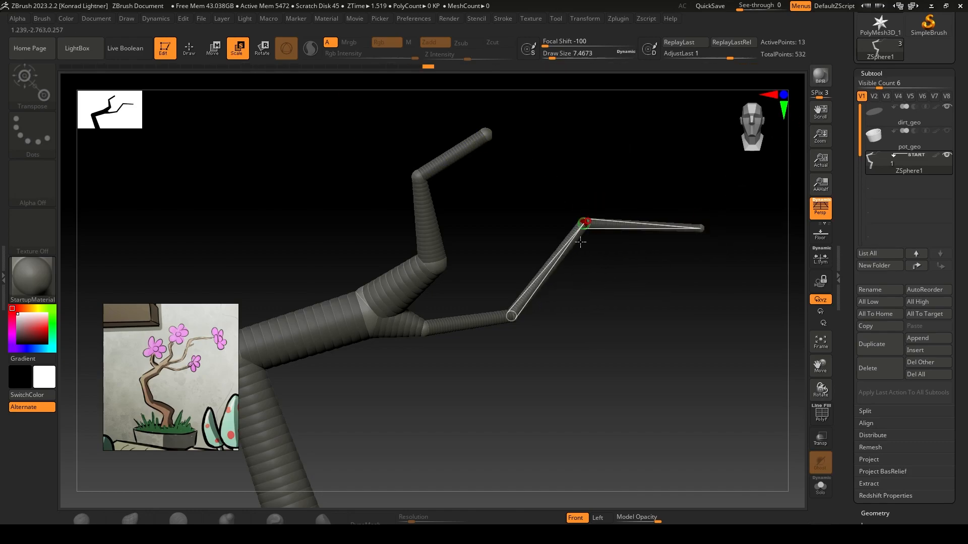
key("q")
key("w")
left_click_drag(559, 256, 549, 252)
mouse_move(564, 285)
left_mouse_down()
mouse_move(527, 285)
mouse_move(600, 292)
mouse_move(622, 269)
mouse_move(572, 267)
left_mouse_up()
Step: Grow a short twig from the middle joint of the thin branch's steep part, turning its end horizontally
key("q")
key("w")
left_click_drag(605, 275, 555, 268)
key("q")
left_click(557, 260)
key("w")
left_click_drag(589, 271, 619, 271, "shift")
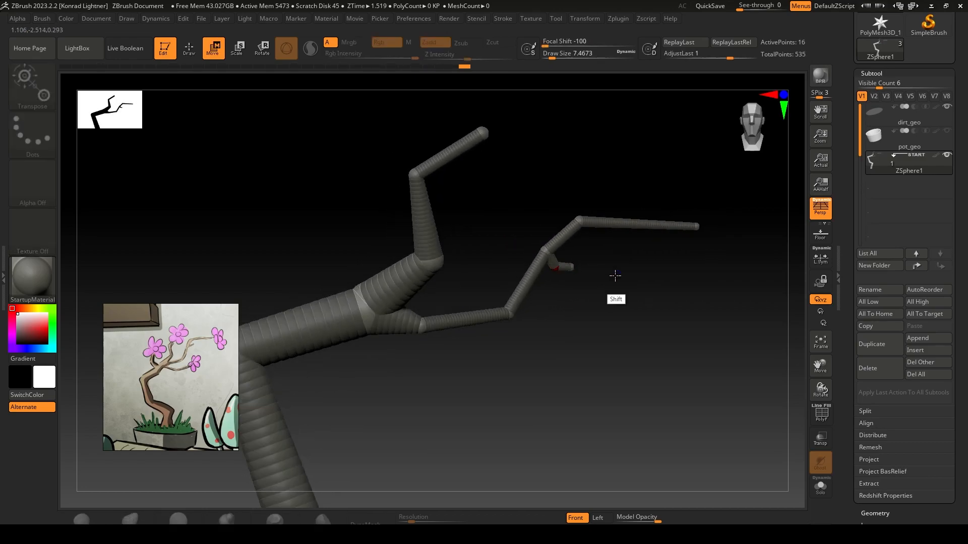
Step: Insert a ZSphere midway along the thin branch's end segment and raise it slightly to curve the branch
key("q")
left_click(630, 222)
key("w")
left_click_drag(627, 223, 629, 216)
Step: Insert ZSpheres in the thick branch's upright and end segments and shift them to make both parts bend
key("q")
left_click(423, 223)
key("w")
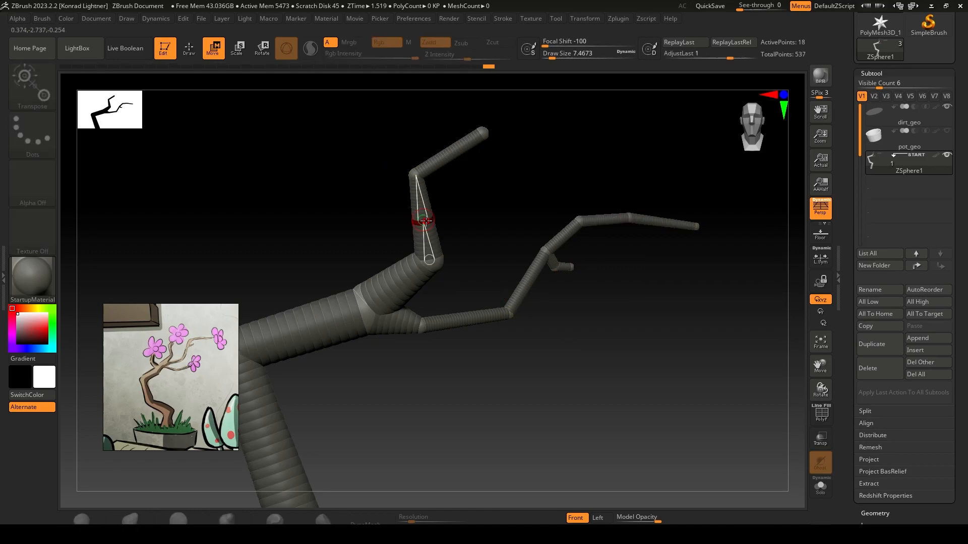
left_click_drag(423, 221, 416, 223)
key("q")
left_click(448, 154)
key("w")
left_click_drag(448, 154, 494, 131)
Step: Insert a ZSphere in the trunk just before the branch fork and lower it slightly
key("q")
key("w")
key("e")
key("q")
key("w")
left_click_drag(491, 243, 491, 201, "alt")
left_click_drag(428, 357, 534, 351, "alt")
key("q")
left_click(452, 267)
key("w")
left_click_drag(452, 267, 455, 280)
Step: Add a ZSphere on the rear side of the fork and start a new branch from it
key("q")
left_click(467, 250)
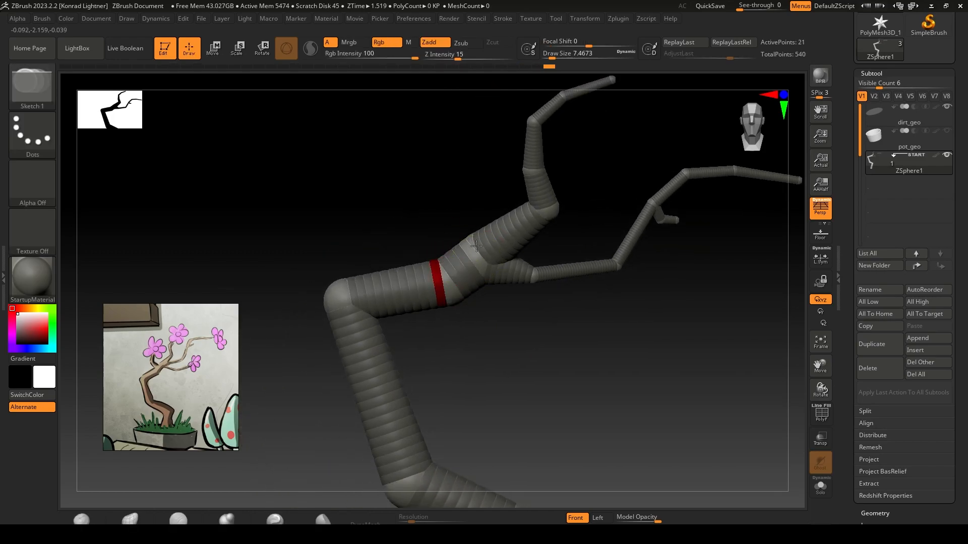
left_click_drag(378, 164, 468, 273)
key("w")
mouse_move(530, 298)
left_mouse_down()
mouse_move(581, 327)
mouse_move(521, 248)
left_mouse_up()
key("q")
mouse_move(437, 244)
left_mouse_down()
mouse_move(443, 239)
mouse_move(411, 222)
mouse_move(402, 228)
mouse_move(413, 189)
left_mouse_up()
key("w")
Step: Extend the rear branch upward and reposition its ZSpheres from several angles so it leans out to the left
key("e")
key("q")
key("w")
mouse_move(407, 230)
left_mouse_down()
mouse_move(380, 218)
mouse_move(408, 158)
left_mouse_up()
key("q")
key("w")
left_click_drag(454, 201, 564, 206)
left_click_drag(369, 224, 351, 220)
left_click_drag(496, 244, 545, 272)
left_click_drag(351, 224, 328, 220)
left_click_drag(454, 232, 419, 230)
left_click_drag(318, 220, 315, 247)
left_click_drag(530, 247, 444, 229)
Step: Insert another ZSphere along the rear branch and move it outward to soften the bend
key("q")
left_click(304, 220)
key("w")
left_click_drag(304, 220, 295, 214)
Step: Scale and reposition the ZSpheres of the rear branch and fork to refine their curve and thickness
key("q")
left_click(316, 268)
mouse_move(479, 388)
left_mouse_down()
mouse_move(559, 396)
mouse_move(527, 270)
left_mouse_up()
key("e")
left_click_drag(415, 252, 415, 307)
mouse_move(414, 307)
left_mouse_down()
mouse_move(356, 307)
mouse_move(415, 307)
left_mouse_up()
left_click_drag(415, 307, 415, 353, "alt")
key("w")
key("e")
key("w")
left_click_drag(339, 267, 325, 276)
left_click_drag(356, 353, 356, 466)
left_click_drag(325, 227, 309, 222)
mouse_move(395, 345)
left_mouse_down()
mouse_move(395, 252)
mouse_move(352, 265)
mouse_move(349, 249)
left_mouse_up()
Step: Add a ZSphere on the front underside of the fork and pull out a low, multi-segment branch to the right
key("e")
key("w")
key("q")
left_click(355, 263)
key("w")
key("q")
left_click(356, 264)
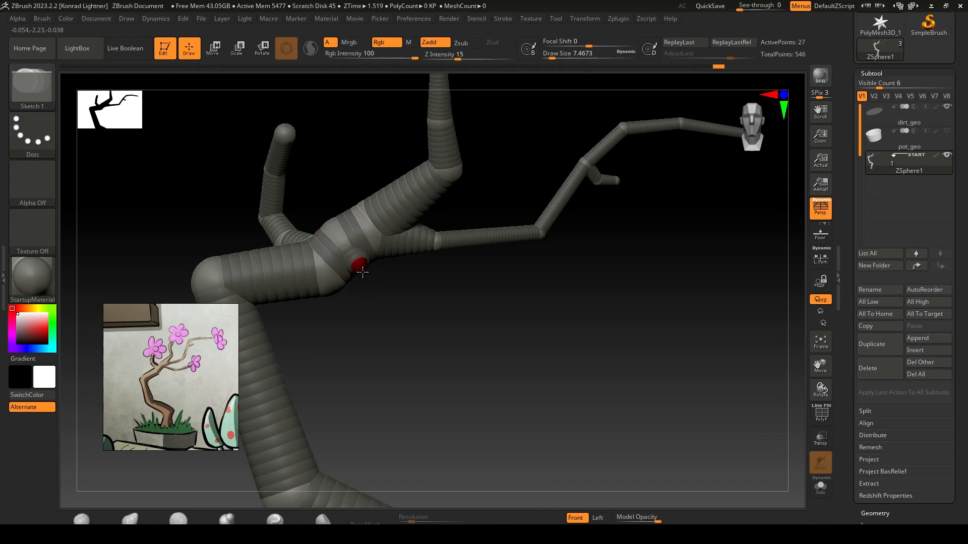
key("w")
mouse_move(357, 259)
left_mouse_down()
mouse_move(441, 333)
mouse_move(616, 287)
mouse_move(614, 298)
left_mouse_up()
key("q")
key("w")
key("q")
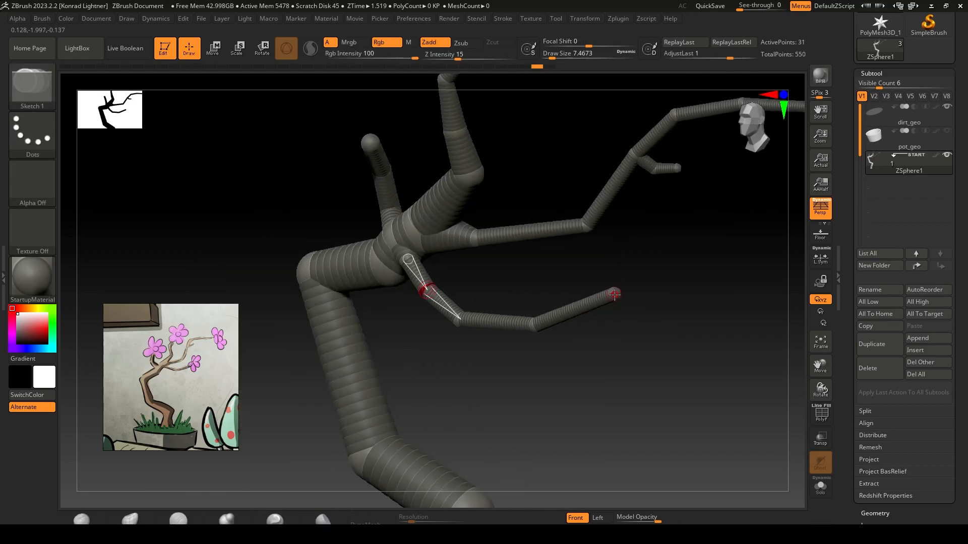
Step: Scale the low front branch's ZSpheres to taper it and adjust its joint positions
key("e")
left_click_drag(546, 263, 525, 385)
key("w")
right_click_drag(454, 303, 560, 389)
left_click_drag(627, 370, 616, 351)
right_click_drag(575, 378, 575, 312, "shift")
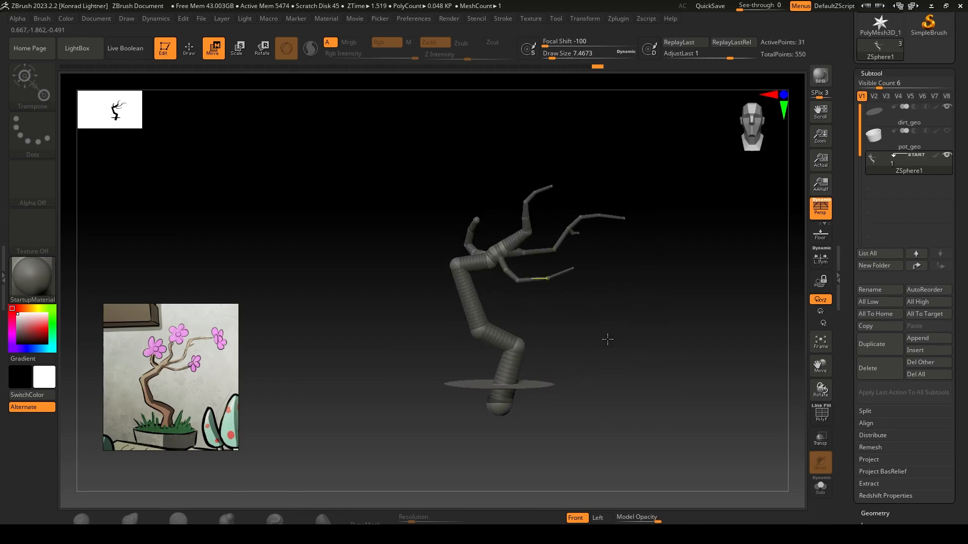
Step: Preview the ZSphere tree's adaptive skin at density 2 and DynaMesh resolution 256
mouse_move(610, 317)
right_mouse_down()
mouse_move(624, 320)
mouse_move(596, 322)
right_mouse_up()
left_click_drag(964, 307, 966, 297)
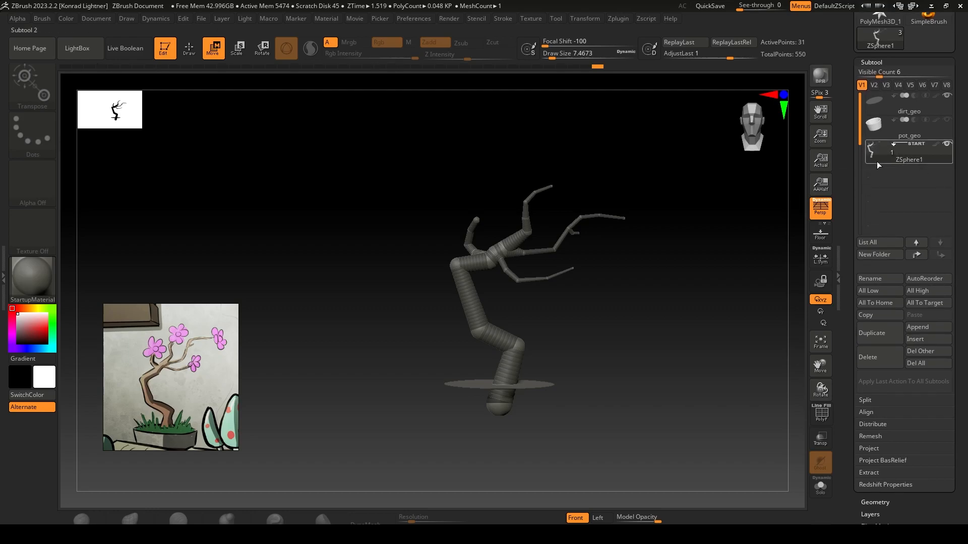
left_click_drag(945, 267, 940, 185)
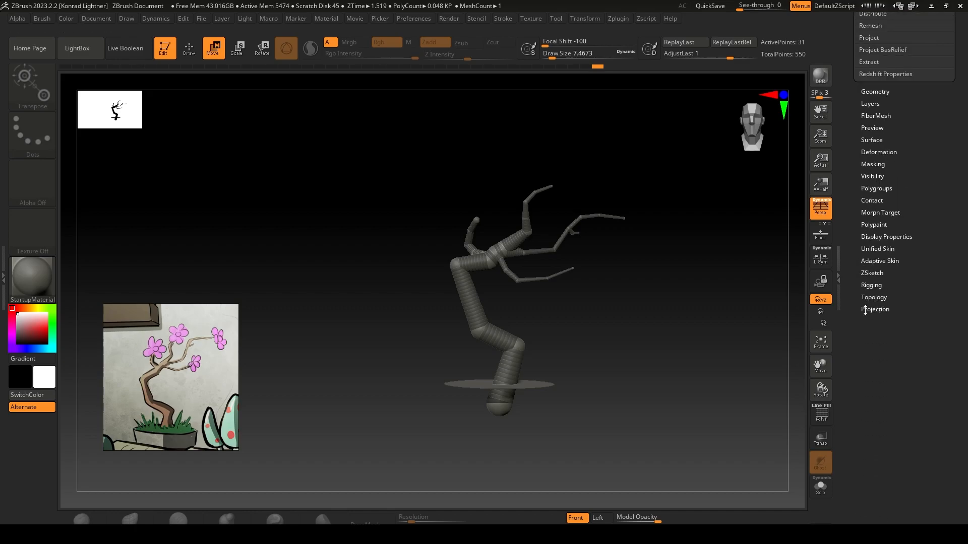
left_click(888, 261)
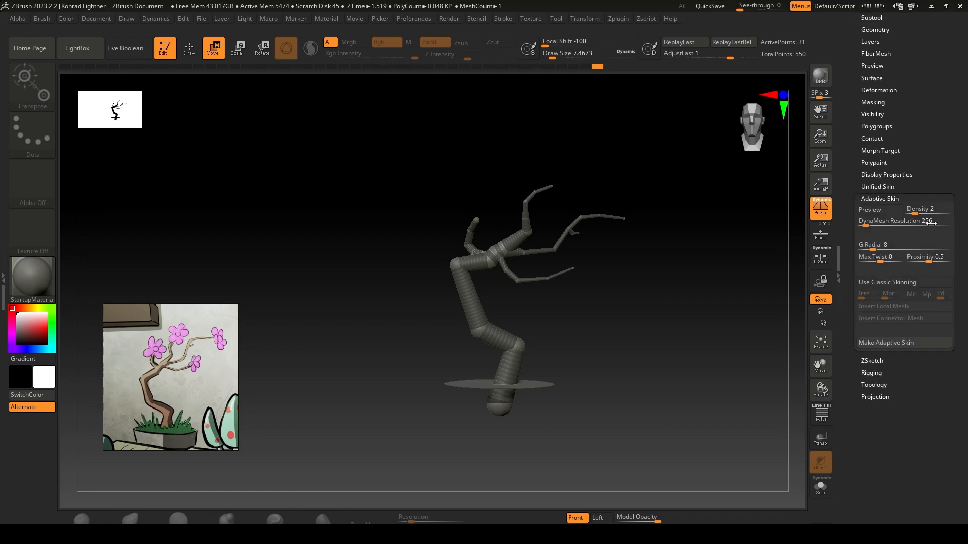
left_click(890, 212)
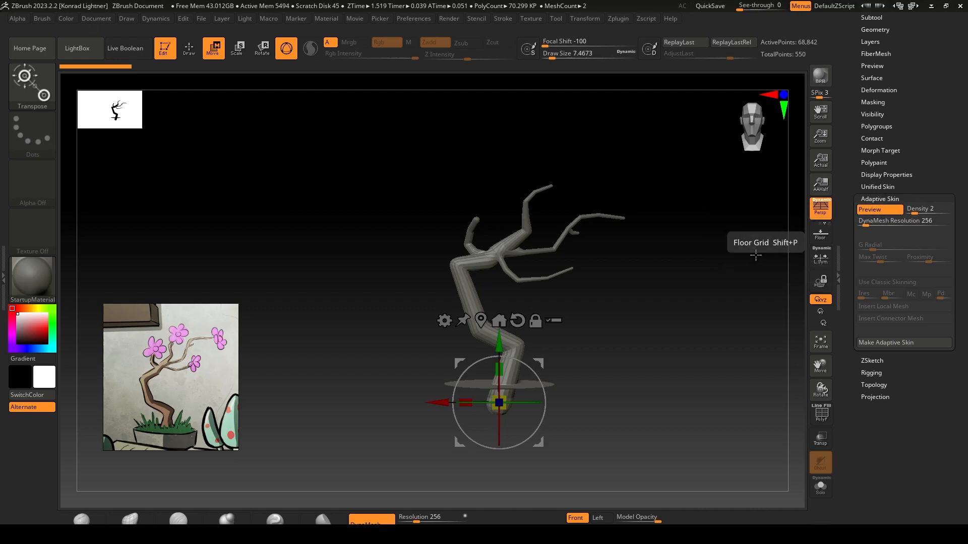
Step: Generate an adaptive skin mesh from the ZSphere tree and turn the skin preview off
left_click(894, 346)
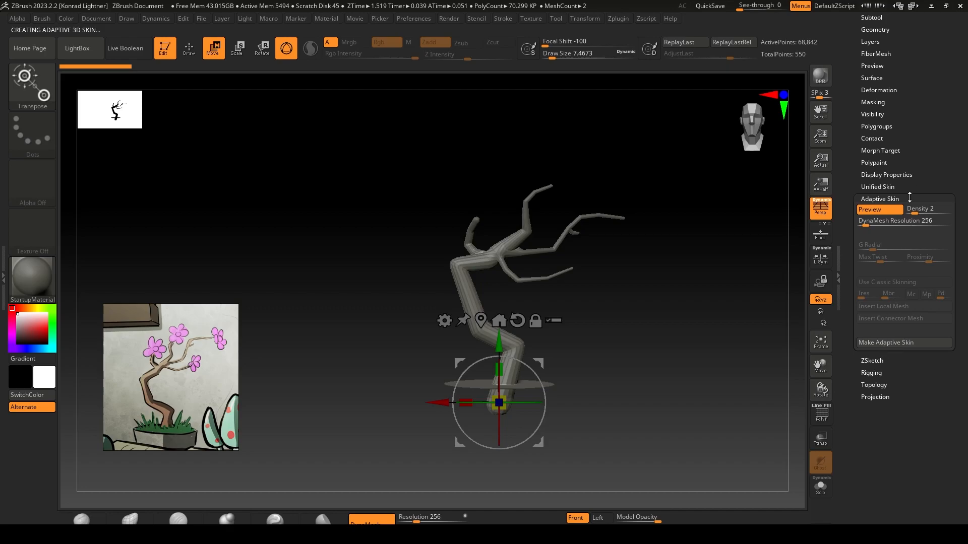
left_click(884, 212)
left_click_drag(926, 179, 911, 282)
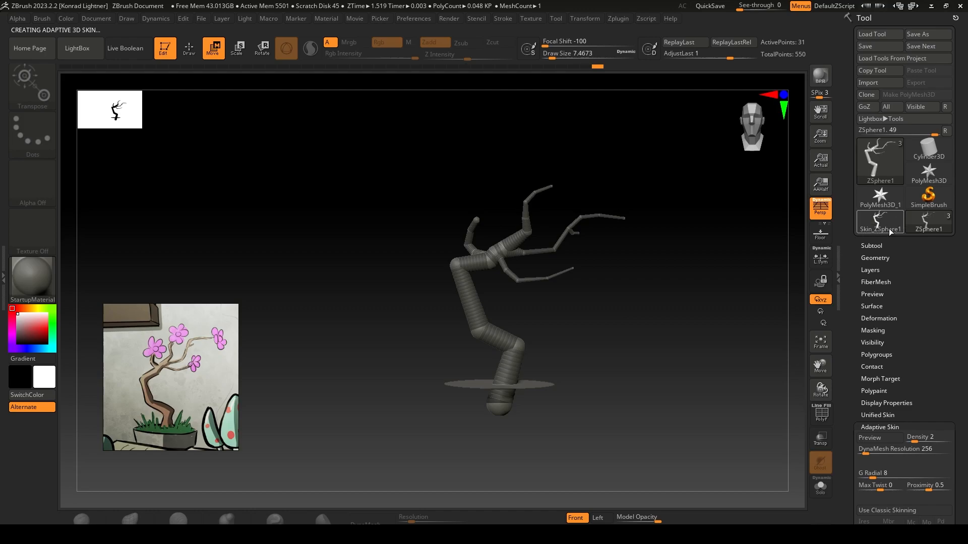
Step: Append the Skin_ZSphere1 mesh as a subtool and make it the active subtool
mouse_move(889, 228)
left_click(872, 246)
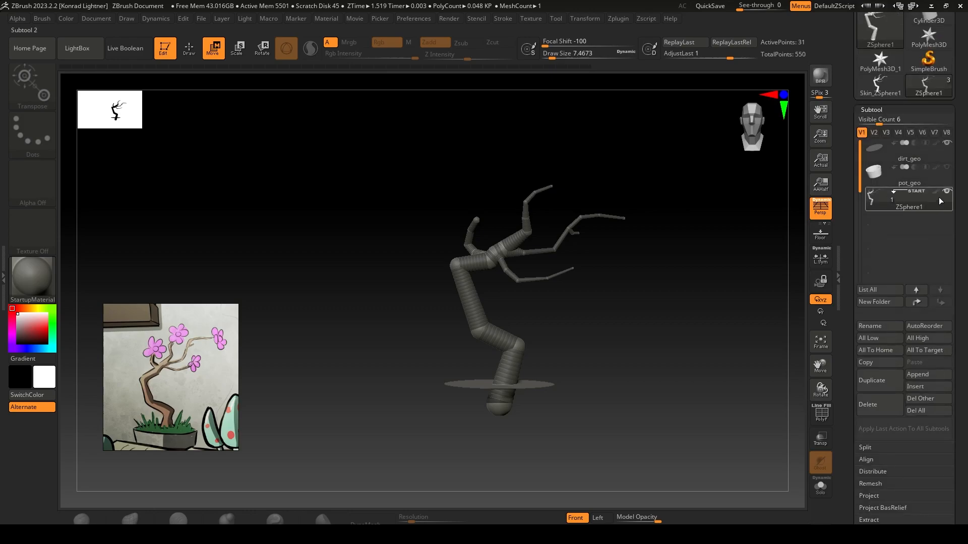
left_click(927, 387)
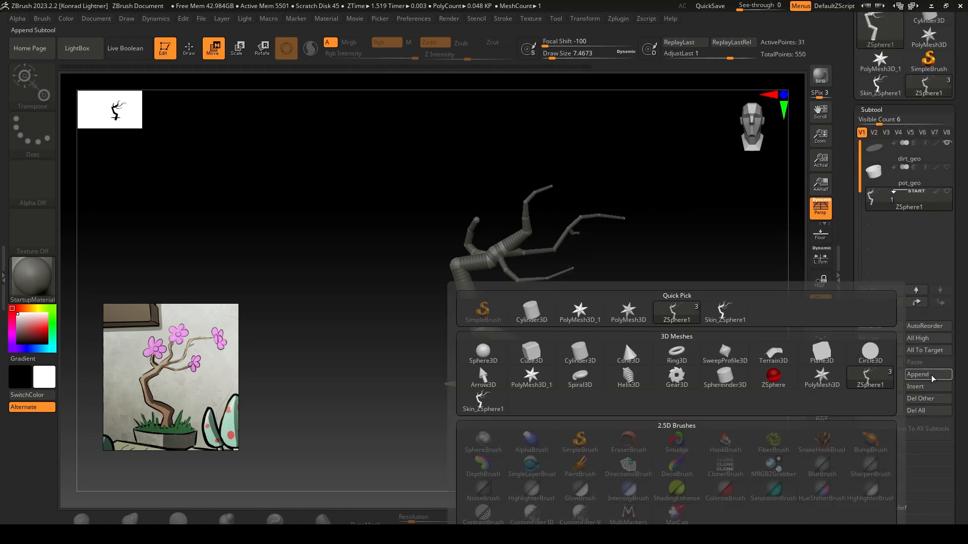
left_click(489, 407)
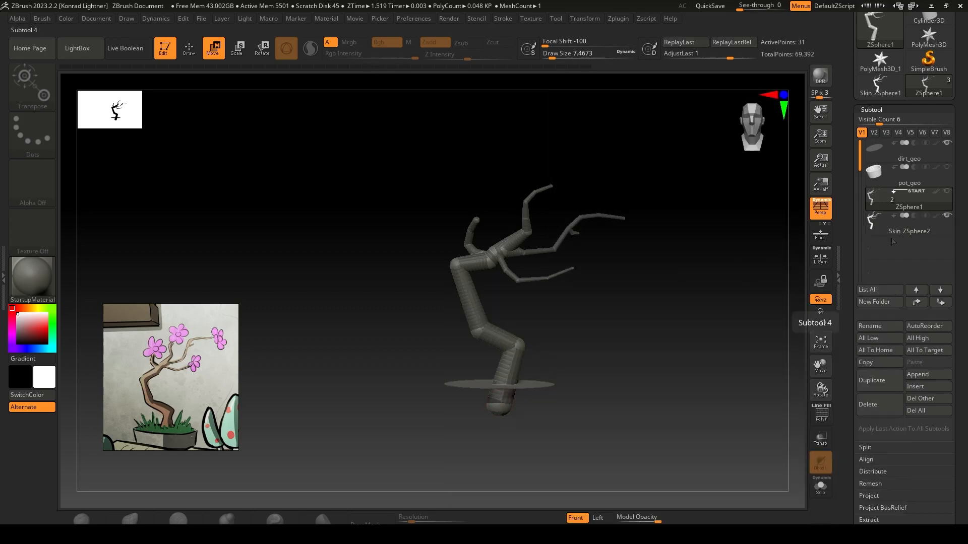
left_click(885, 223)
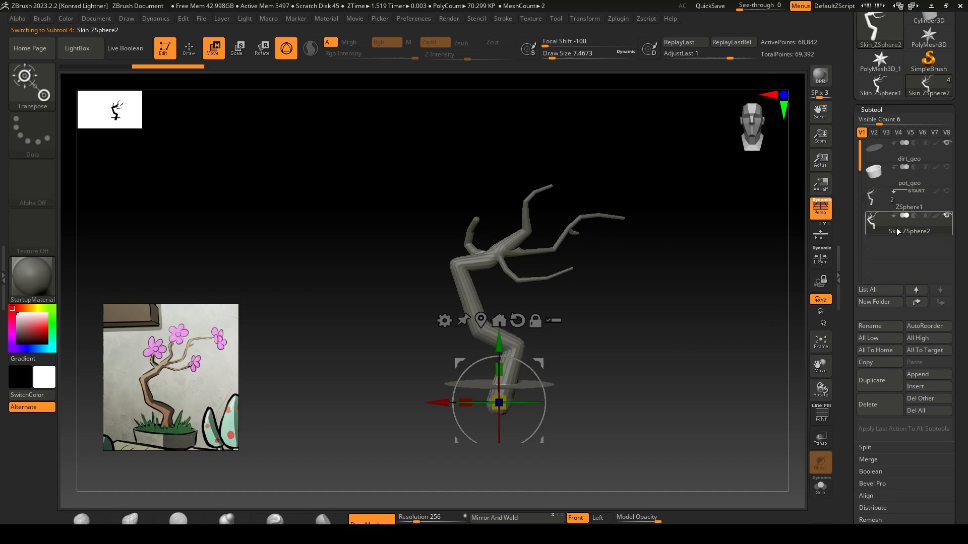
mouse_move(676, 354)
left_mouse_down()
mouse_move(734, 341)
mouse_move(680, 347)
left_mouse_up()
Step: Delete the original ZSphere1 subtool
left_click(885, 197)
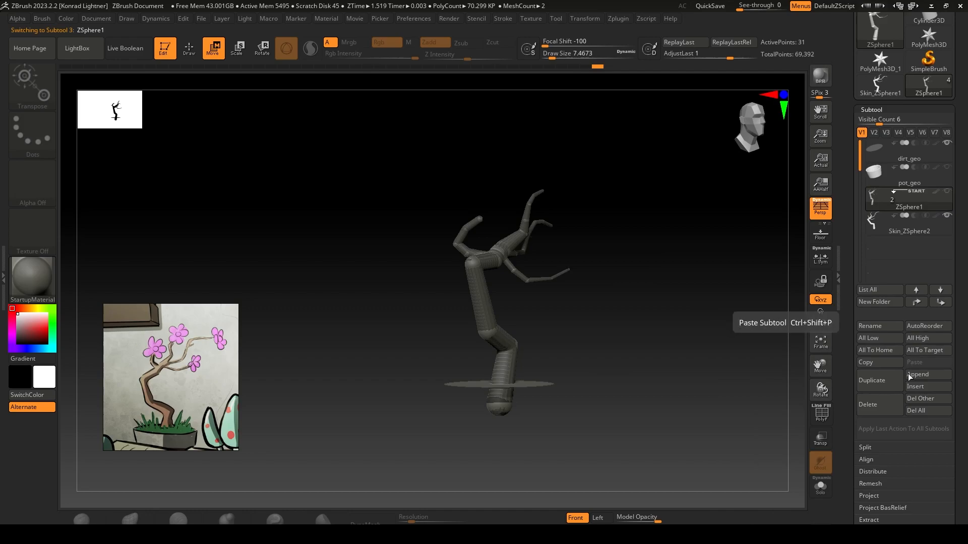
left_click(891, 415)
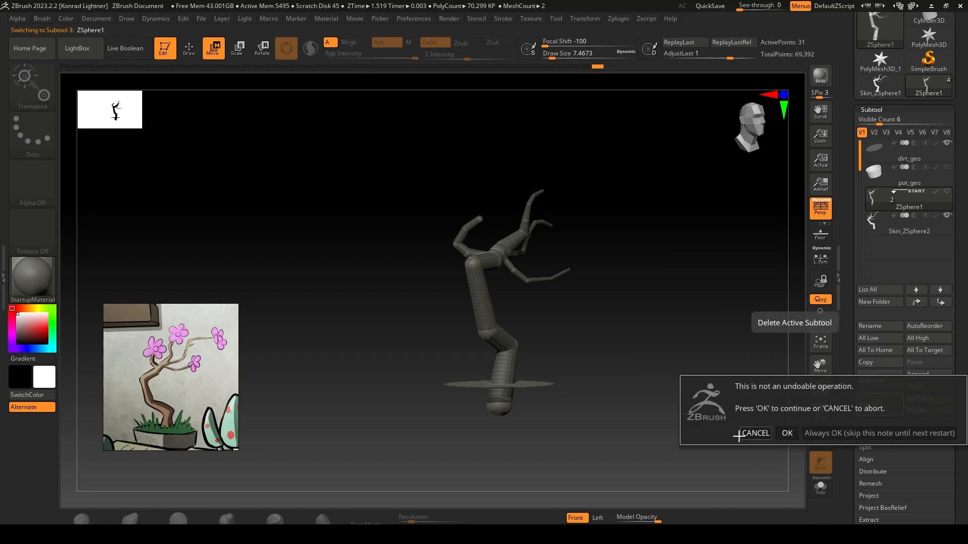
left_click(785, 434)
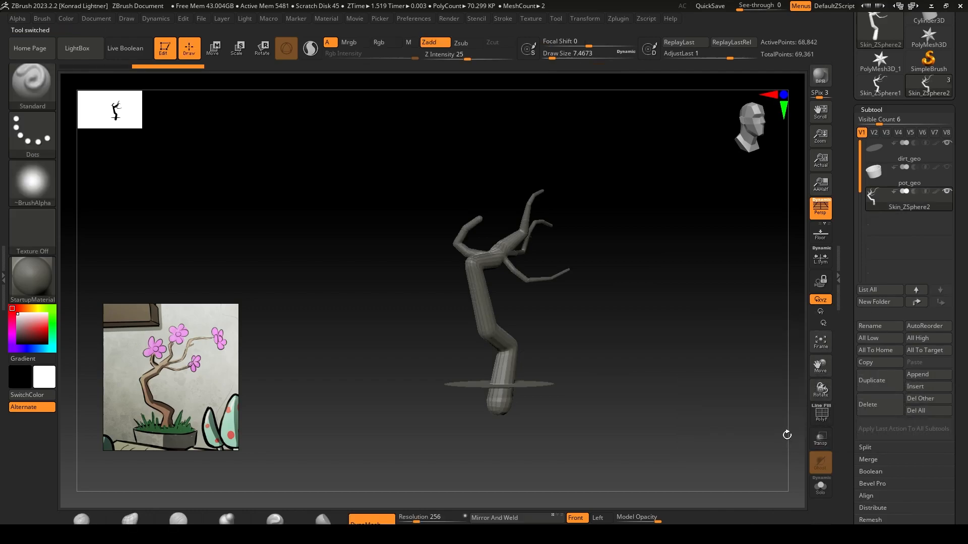
Step: Choose the ClayTubes brush and smooth the faceted lower trunk around its bends
left_click_drag(712, 407, 675, 409)
left_click_drag(609, 371, 664, 377, "alt")
left_click_drag(585, 292, 527, 323)
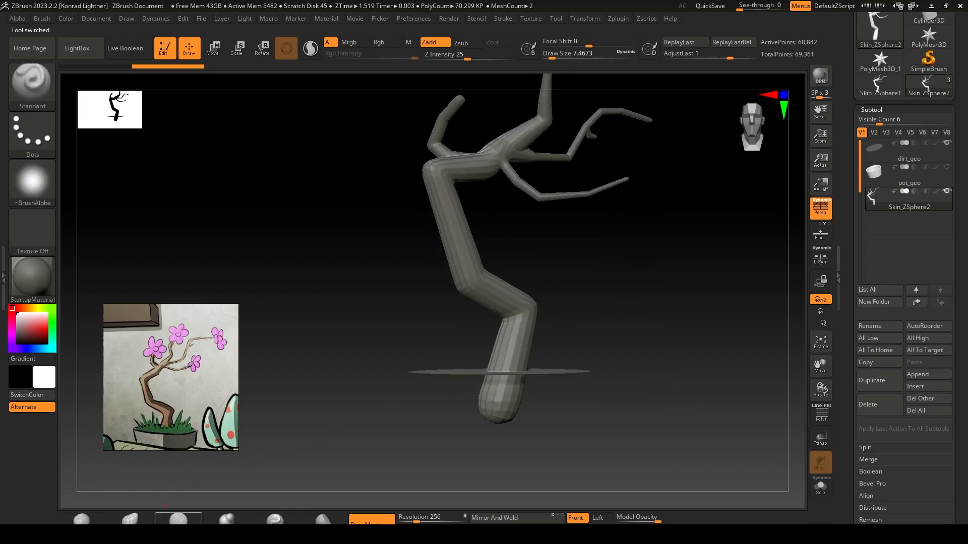
left_click(82, 520)
left_click_drag(567, 282, 590, 281)
left_click_drag(524, 328, 506, 369, "shift")
mouse_move(706, 341)
left_mouse_down()
mouse_move(627, 341)
mouse_move(646, 296)
mouse_move(675, 279)
mouse_move(603, 371)
left_mouse_up()
Step: ZRemesh the tree skin with a target polygon count of 5 and Adapt enabled
left_click_drag(886, 353, 885, 225)
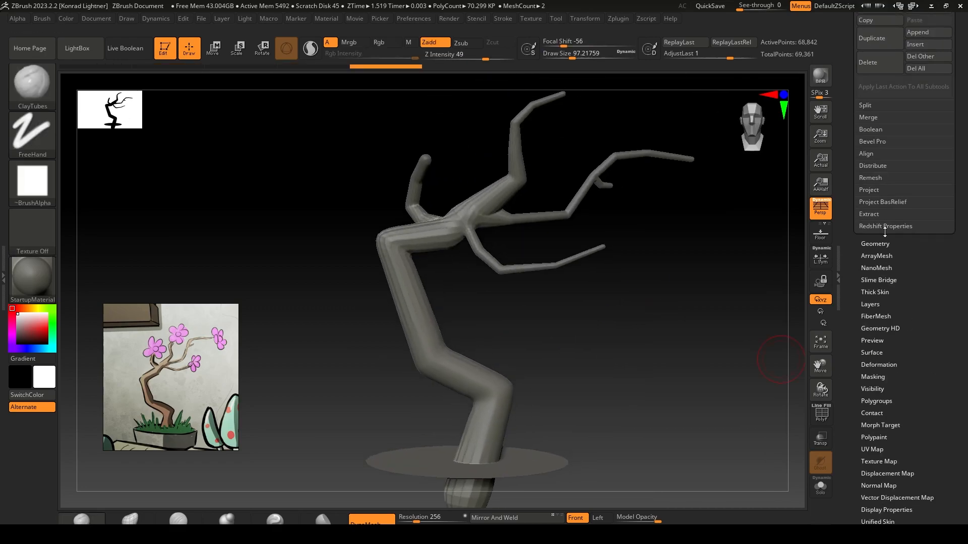
left_click(875, 244)
left_click(875, 210)
left_click(879, 150)
left_click(878, 150)
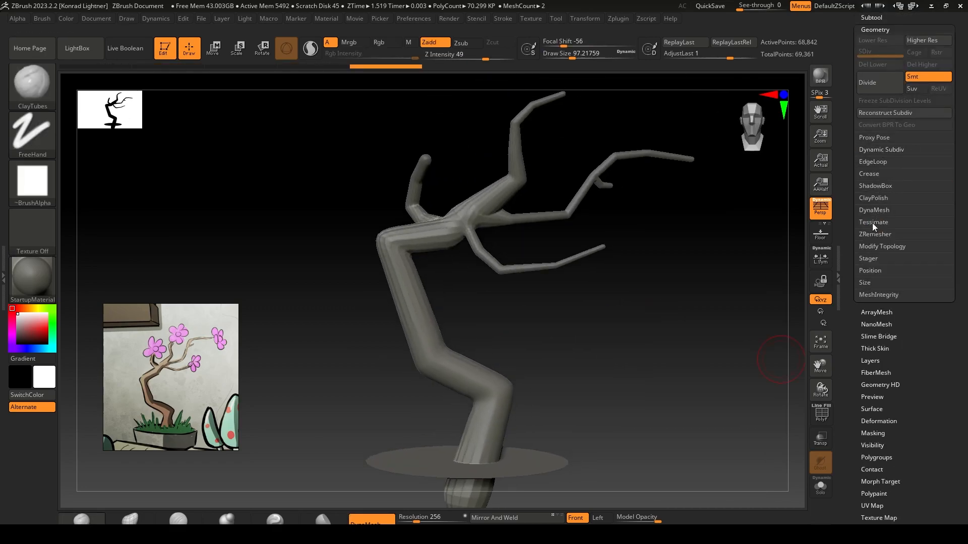
left_click(875, 234)
left_click(892, 251)
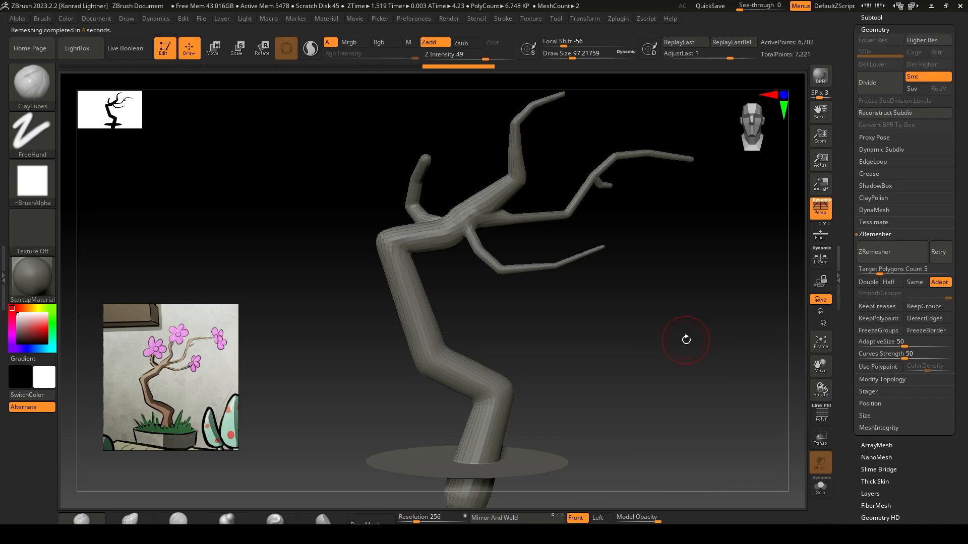
Step: ZRemesh the tree again with the Half option and check its wireframe
left_click_drag(685, 339, 726, 333)
left_click(862, 269)
left_click(891, 282)
left_click(891, 251)
left_click(821, 414)
left_click_drag(726, 421, 540, 373)
key("shift+f")
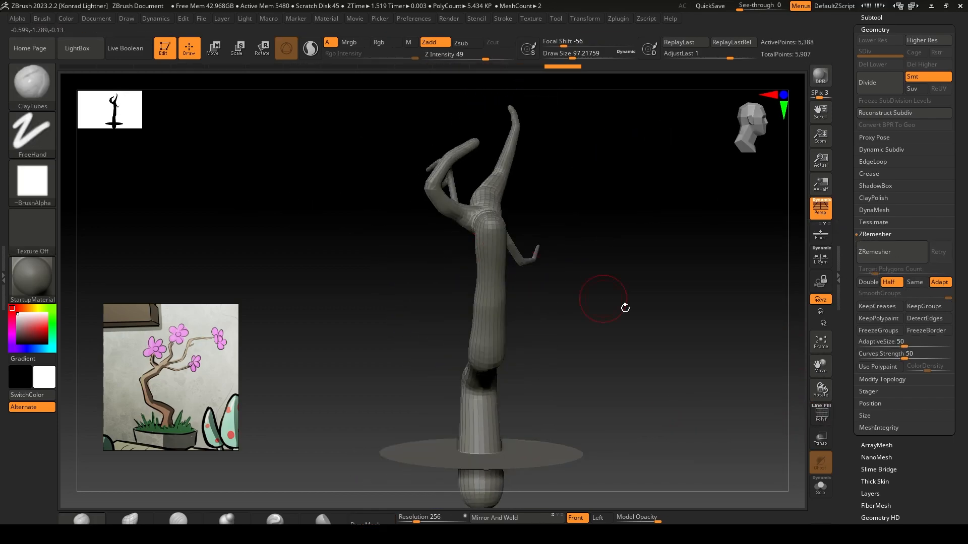
Step: Build up the trunk base with ClayTubes so it flares out at the dirt, smoothing the added volume
left_click_drag(624, 306, 577, 295)
left_click_drag(514, 423, 547, 424)
left_click_drag(645, 348, 696, 347)
left_click_drag(505, 419, 541, 429)
left_click_drag(630, 363, 691, 363)
left_click_drag(549, 424, 574, 426)
mouse_move(672, 363)
left_mouse_down("shift")
mouse_move(590, 373)
mouse_move(700, 363)
left_mouse_up("shift")
left_click_drag(575, 380, 549, 368)
mouse_move(671, 363)
left_mouse_down("shift")
mouse_move(605, 368)
mouse_move(691, 363)
left_mouse_up("shift")
mouse_move(462, 378)
left_mouse_down()
mouse_move(485, 354)
mouse_move(611, 339)
left_mouse_up()
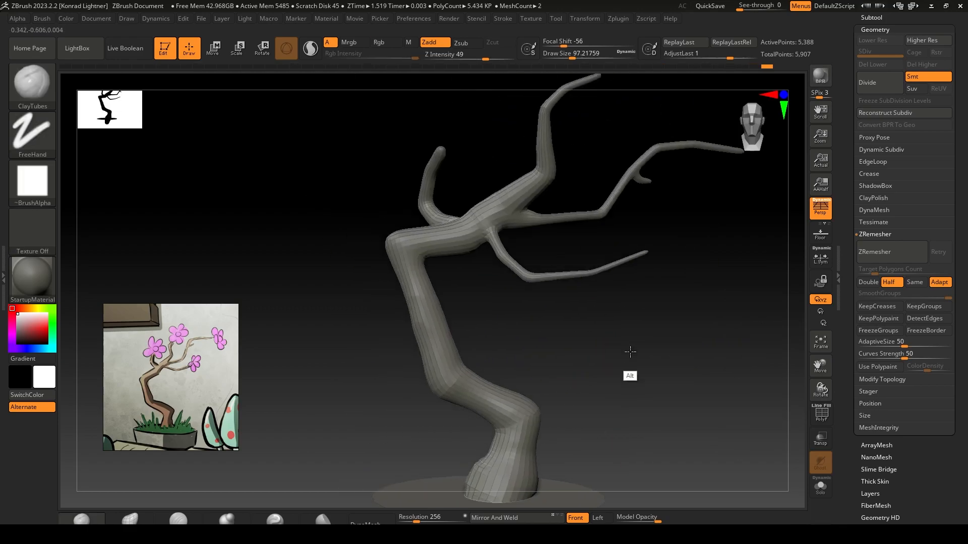
Step: Enlarge the draw size to about 158 and smooth the branches, slimming the rear branch to a pointed tip
mouse_move(628, 373)
left_mouse_down()
mouse_move(484, 334)
mouse_move(518, 352)
mouse_move(588, 327)
left_mouse_up()
left_click_drag(498, 299, 504, 361, "alt")
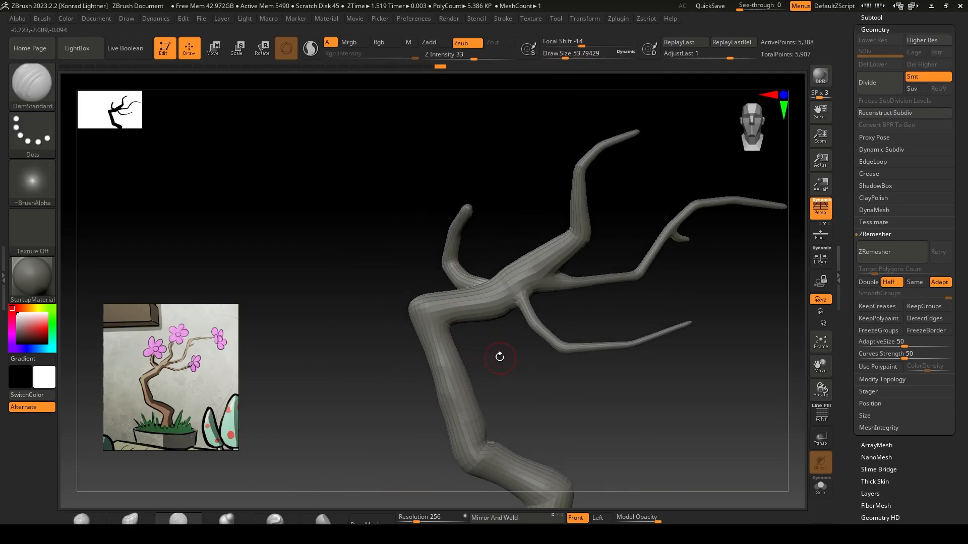
left_click_drag(504, 318, 464, 303)
left_click_drag(461, 211, 449, 222, "shift")
mouse_move(645, 401)
left_mouse_down("alt")
mouse_move(547, 388)
mouse_move(561, 392)
left_mouse_up("alt")
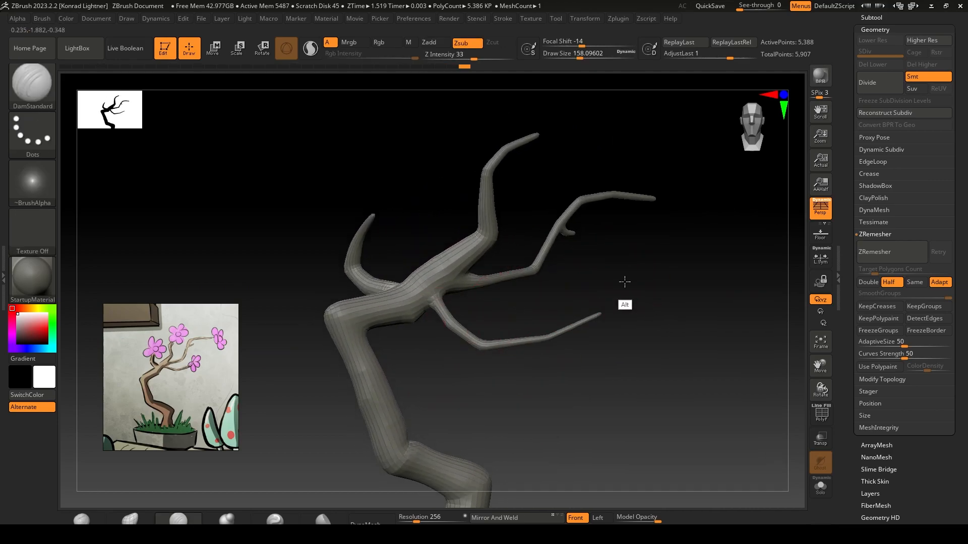
left_click_drag(626, 269, 540, 248, "shift")
left_click_drag(702, 229, 479, 205, "shift")
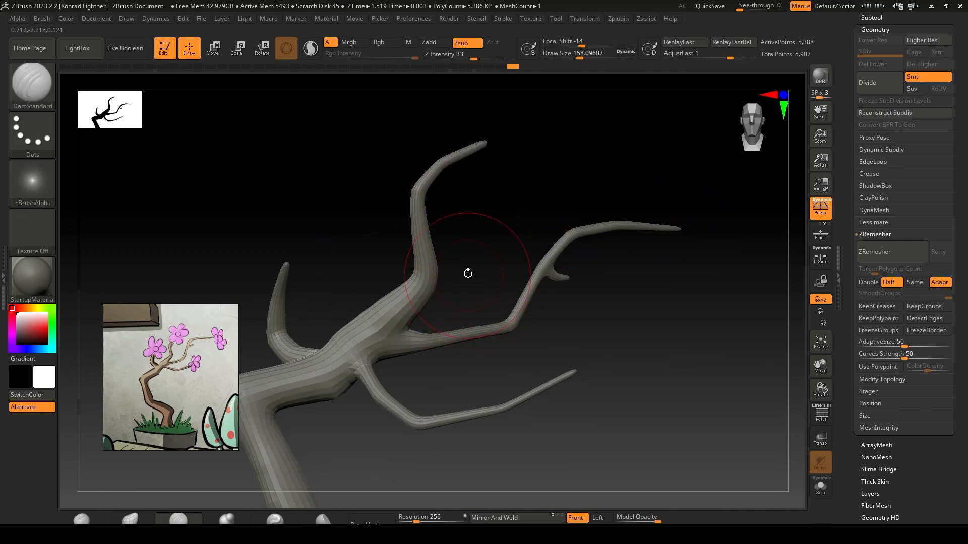
Step: Refine the upper branches and smooth the area around the small side twig on the long branch
left_click_drag(422, 487, 482, 435, "alt")
left_click_drag(496, 156, 502, 121)
left_click_drag(585, 275, 565, 268, "shift")
left_click_drag(434, 242, 412, 255)
left_click_drag(419, 427, 418, 397, "alt")
left_click_drag(353, 194, 414, 196)
mouse_move(326, 228)
left_mouse_down("alt")
mouse_move(297, 211)
mouse_move(484, 212)
mouse_move(298, 209)
mouse_move(363, 249)
mouse_move(489, 231)
mouse_move(626, 347)
mouse_move(517, 341)
mouse_move(371, 309)
left_mouse_up("alt")
Step: Adjust the branch shapes with the Move Topological brush at a draw size of about 149, smoothing the reshaped areas
key("2")
key("s")
left_click_drag(343, 281, 348, 278)
left_click_drag(390, 353, 399, 372, "shift")
mouse_move(564, 359)
left_mouse_down()
mouse_move(449, 376)
mouse_move(560, 359)
left_mouse_up()
left_click_drag(559, 358, 569, 410, "alt")
mouse_move(409, 242)
left_mouse_down("shift")
mouse_move(418, 252)
mouse_move(400, 252)
mouse_move(438, 237)
left_mouse_up("shift")
left_click_drag(595, 302, 600, 335)
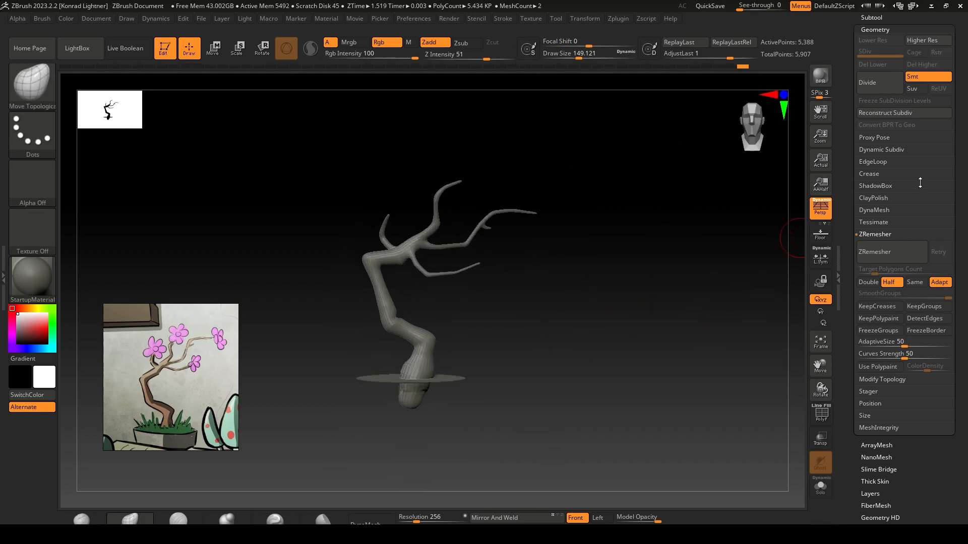
Step: Export the tree mesh into the scenes folder as an FBX file named tree
left_click_drag(966, 166, 949, 263)
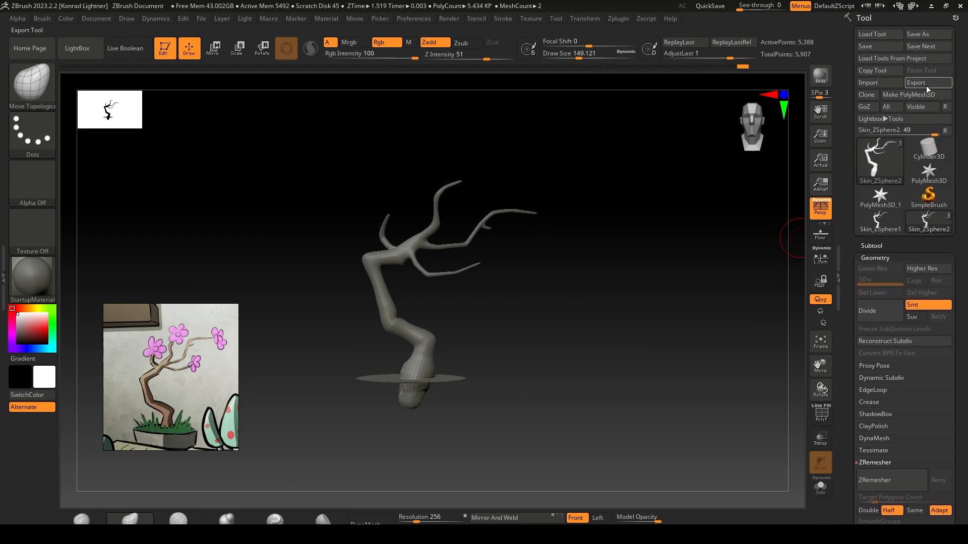
left_click(932, 84)
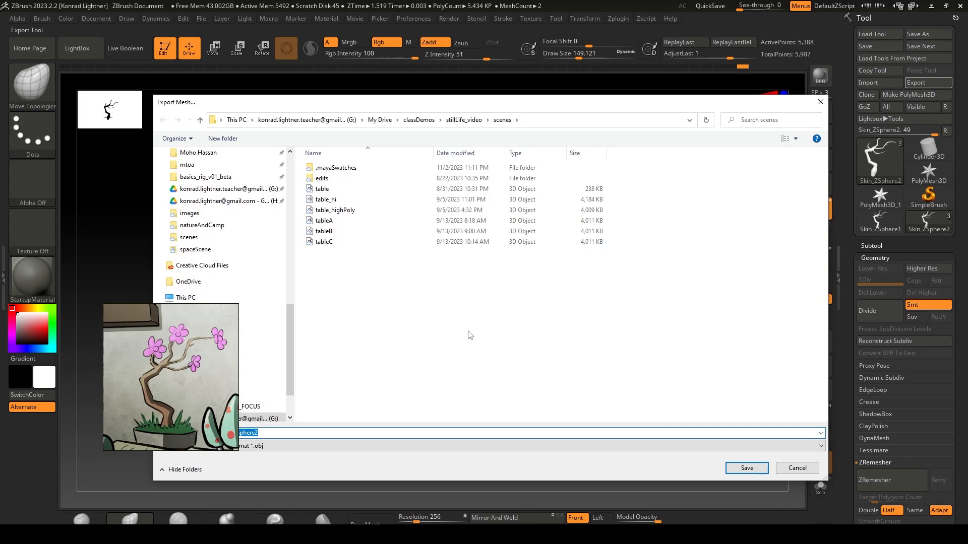
middle_click_drag(219, 373, 151, 377)
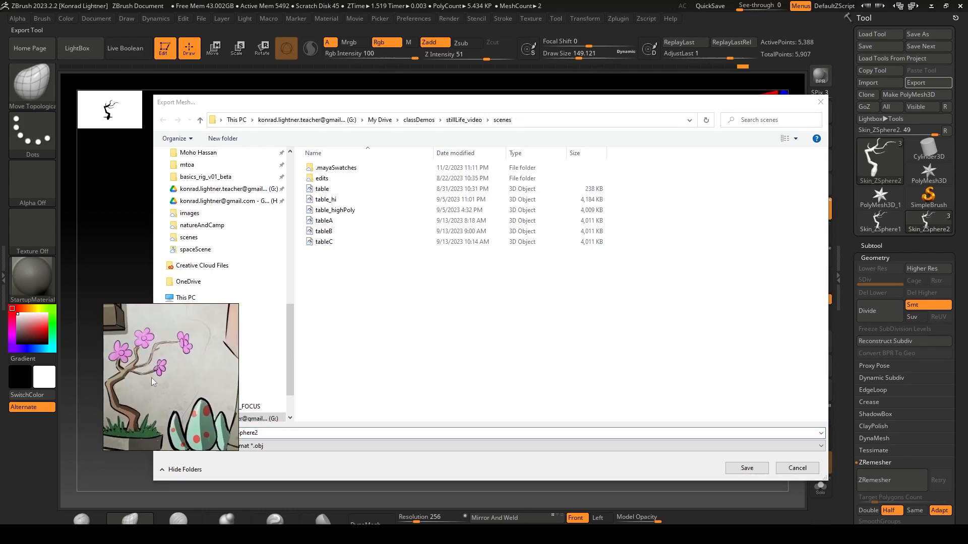
right_click_drag(154, 383, 80, 256)
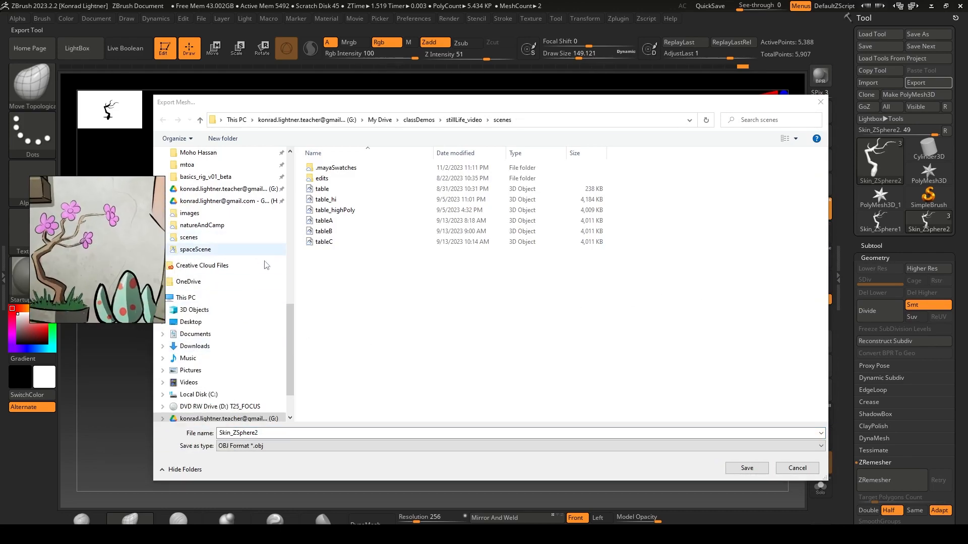
left_click(260, 433)
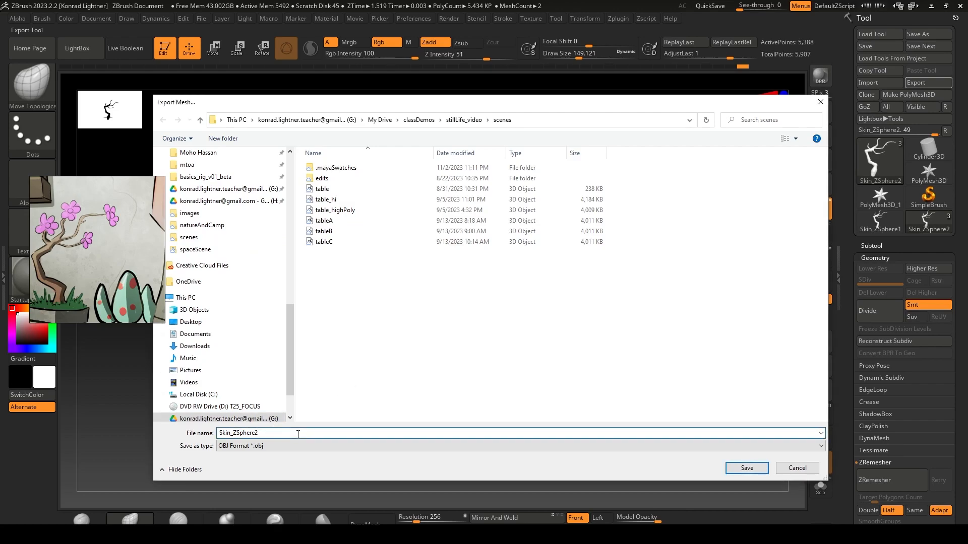
type("tree")
left_click(226, 446)
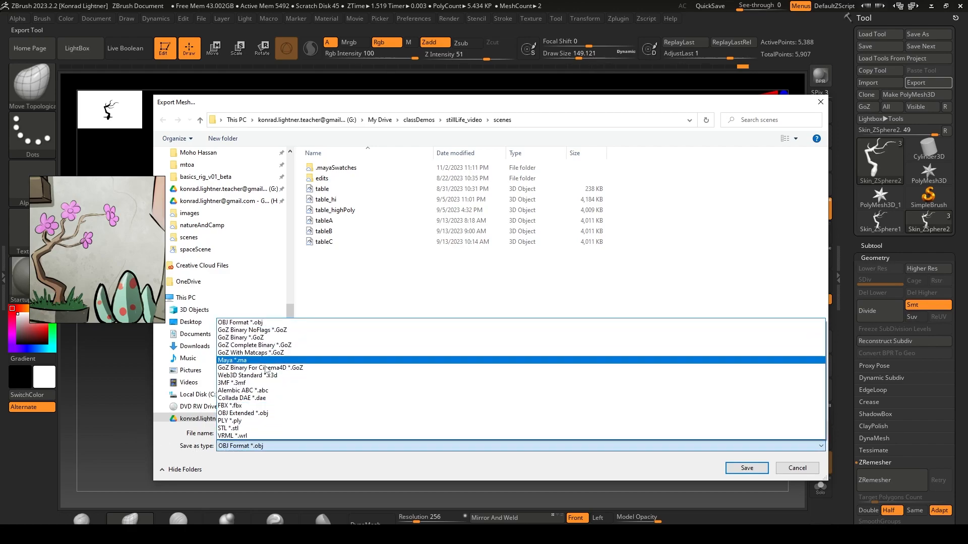
left_click(255, 406)
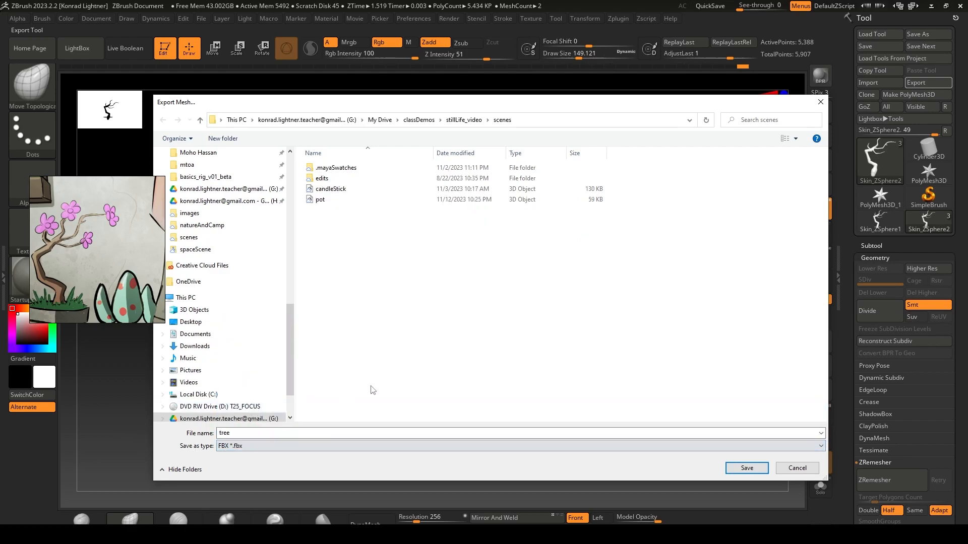
left_click(747, 469)
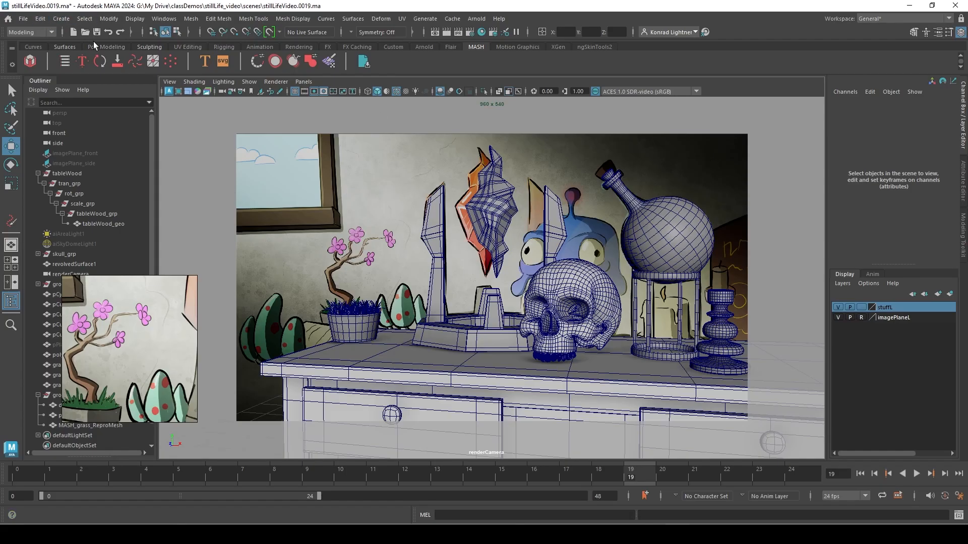
Step: Switch to Maya and import tree.fbx into the still life scene
left_click(23, 20)
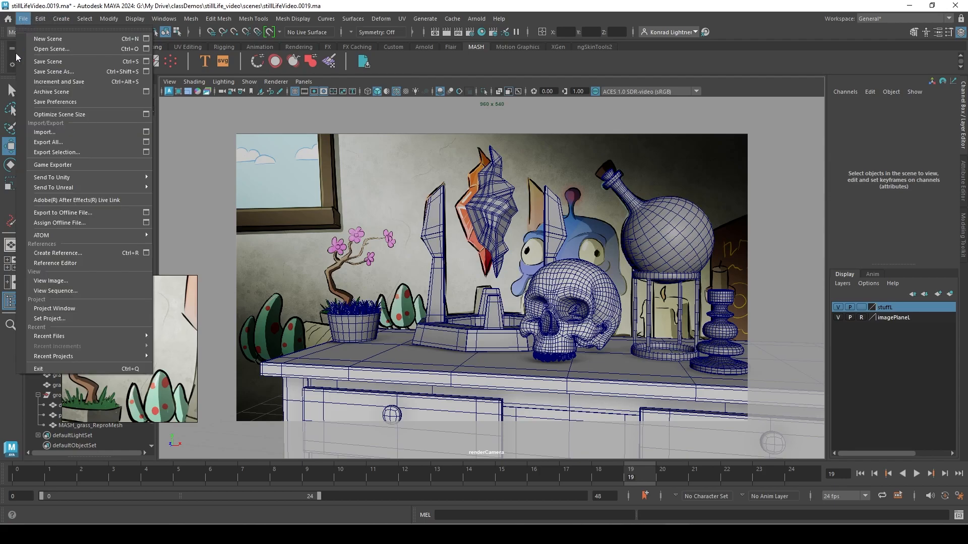
left_click(50, 133)
scroll(515, 269, "down", 2)
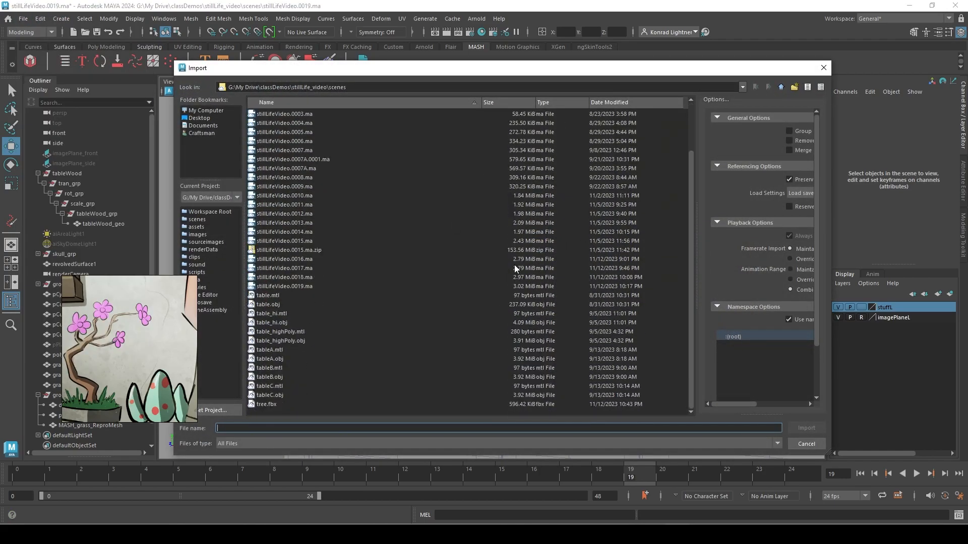
left_click(266, 404)
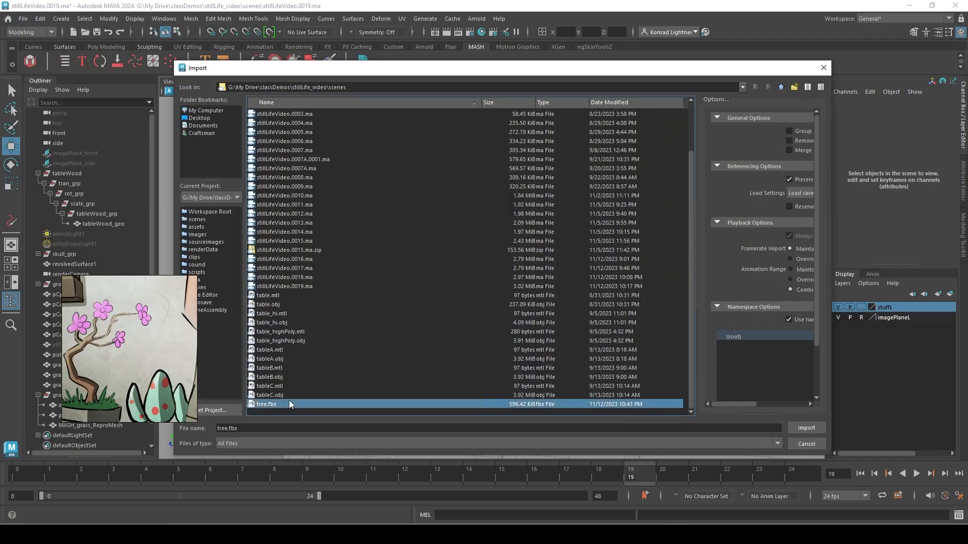
left_click(802, 427)
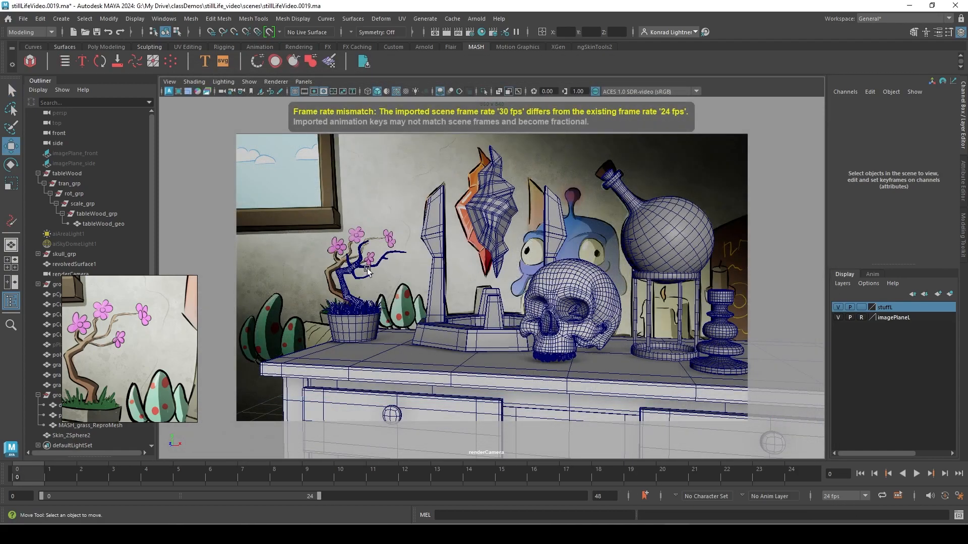
Step: Switch the viewport to the persp camera and get a close view of the imported tree in its pot
left_click(367, 271)
left_click(304, 82)
mouse_move(368, 94)
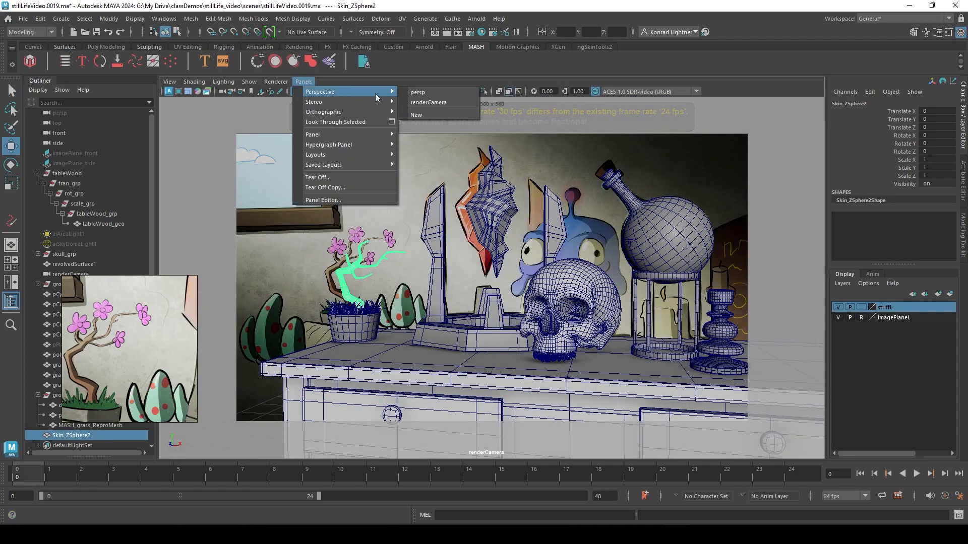
left_click(417, 92)
right_click_drag(434, 237, 363, 227, "alt")
left_click_drag(353, 222, 388, 252, "alt")
right_click_drag(480, 253, 523, 299, "alt")
left_click(562, 288)
left_click_drag(523, 299, 456, 319, "alt")
middle_click_drag(524, 312, 533, 267, "alt")
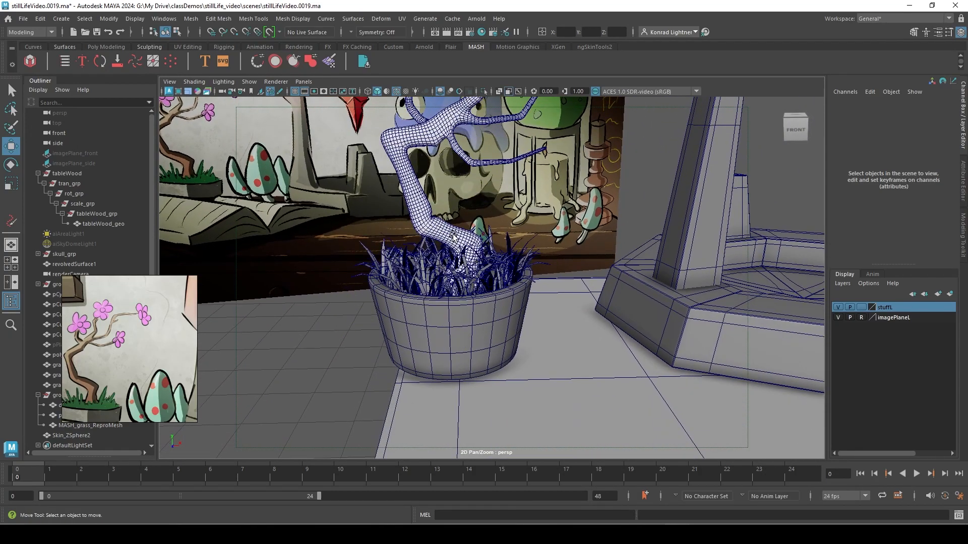
Step: Center the tree mesh's pivot and shift the tree along X to about -0.062
left_click(452, 232)
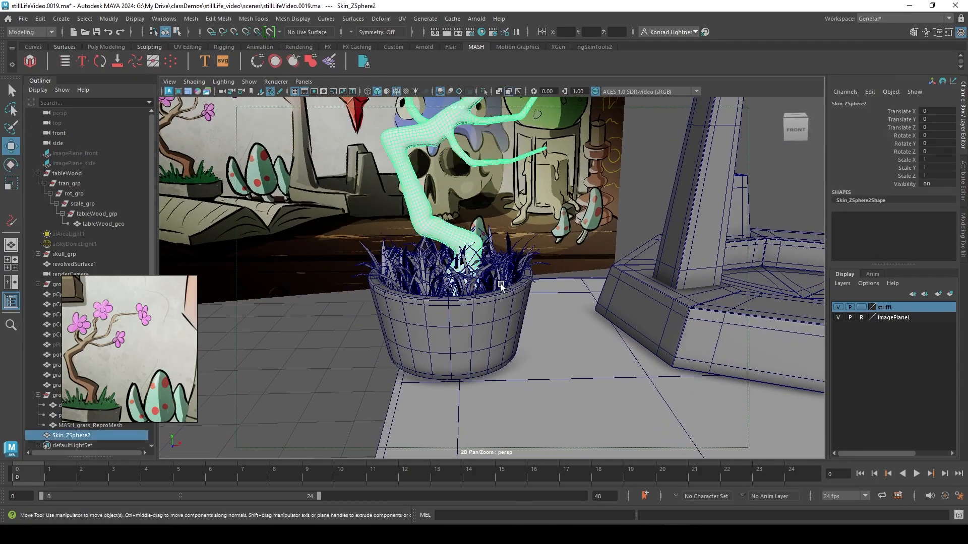
middle_click_drag(488, 253, 499, 300, "alt")
scroll(515, 298, "down", 3)
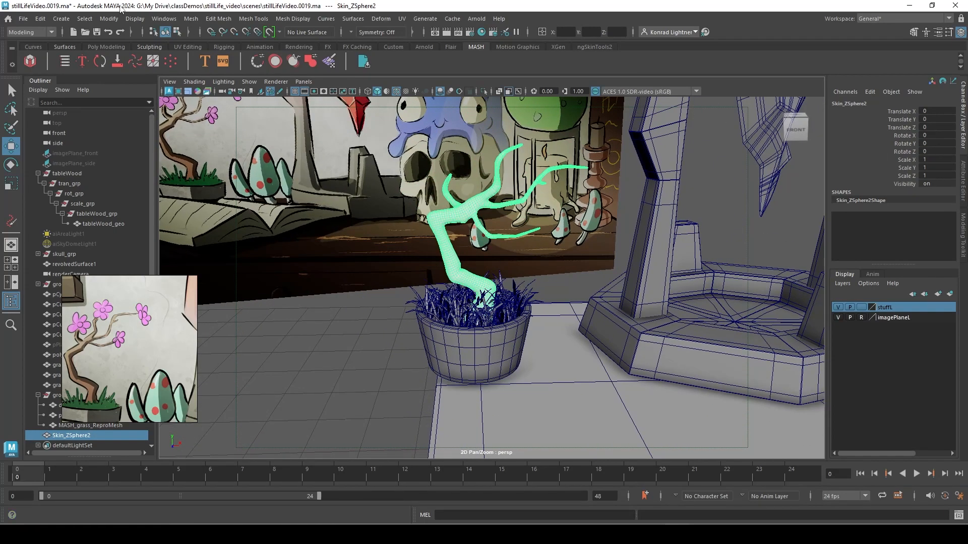
left_click(107, 20)
left_click(131, 95)
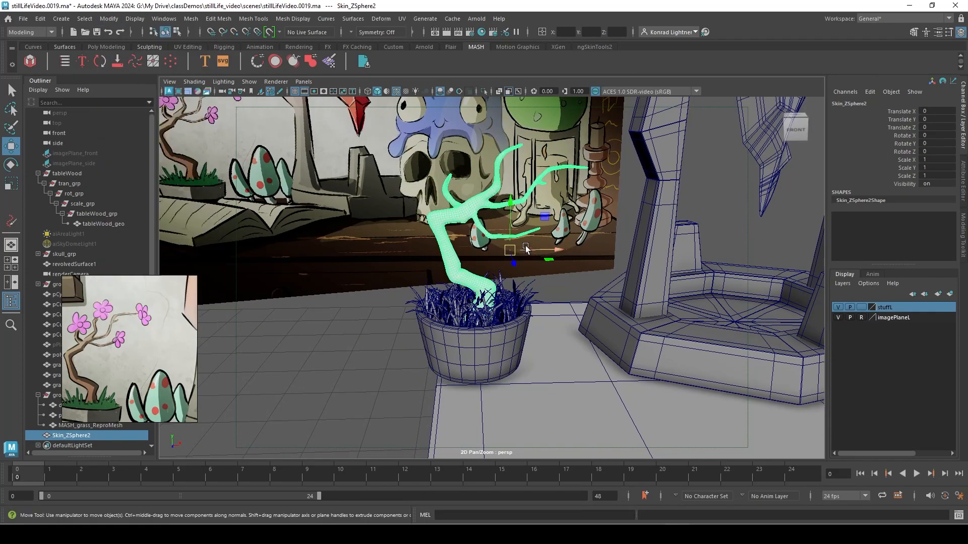
left_click_drag(562, 256, 543, 256)
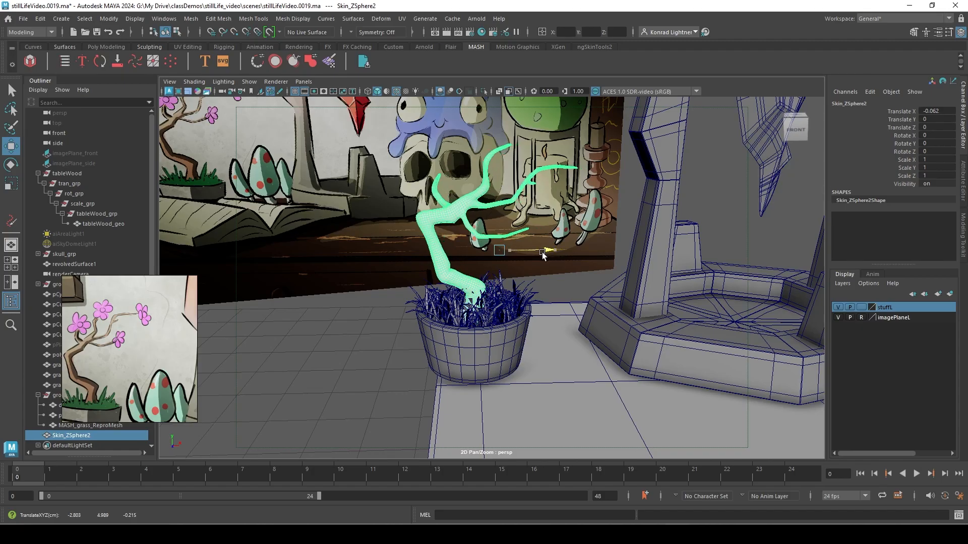
Step: Examine from several angles where the trunk base meets the grass in the pot
right_click_drag(541, 283, 625, 287, "alt")
left_click_drag(542, 285, 532, 338, "alt")
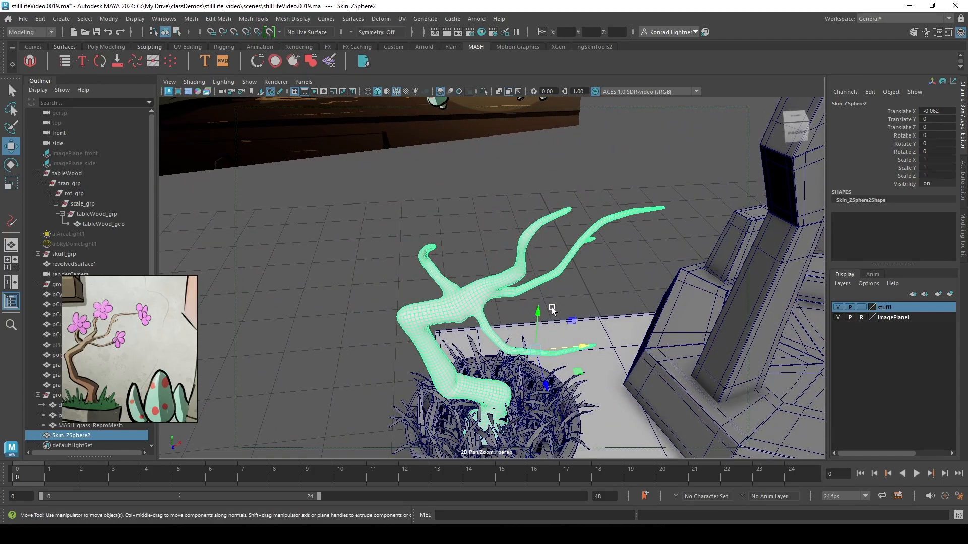
middle_click_drag(550, 307, 533, 188, "alt")
right_click_drag(473, 274, 509, 280, "alt")
left_click_drag(363, 288, 252, 322, "alt")
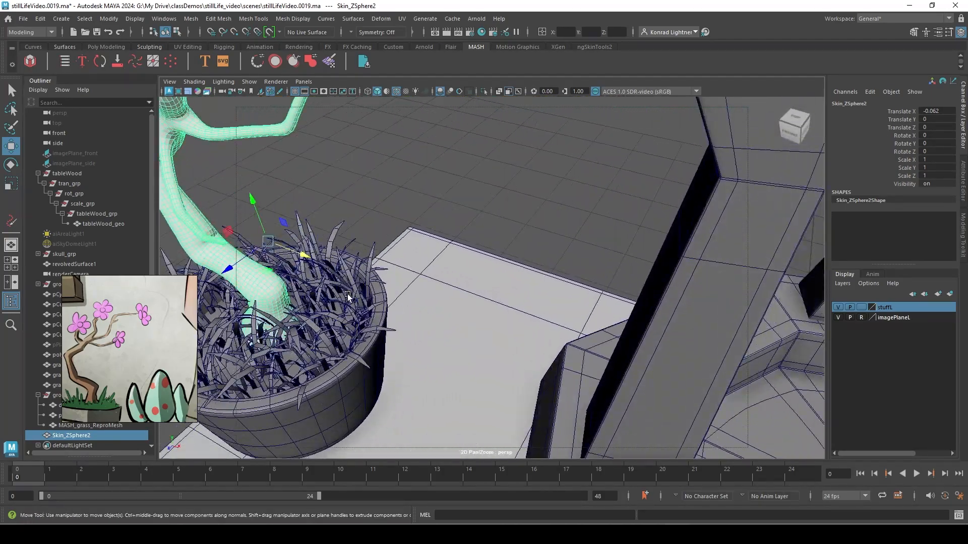
middle_click_drag(252, 323, 470, 258, "alt")
left_click(510, 264)
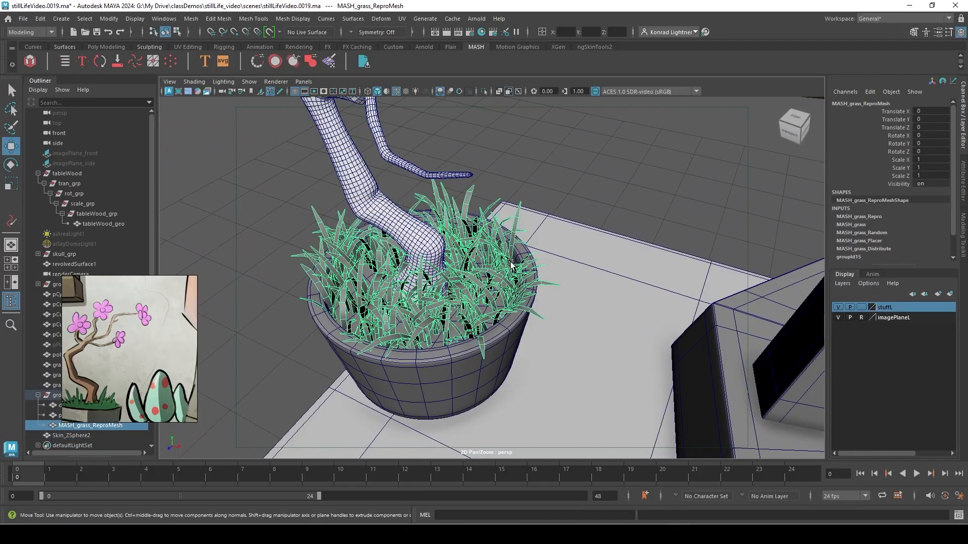
left_click_drag(559, 245, 587, 240, "alt")
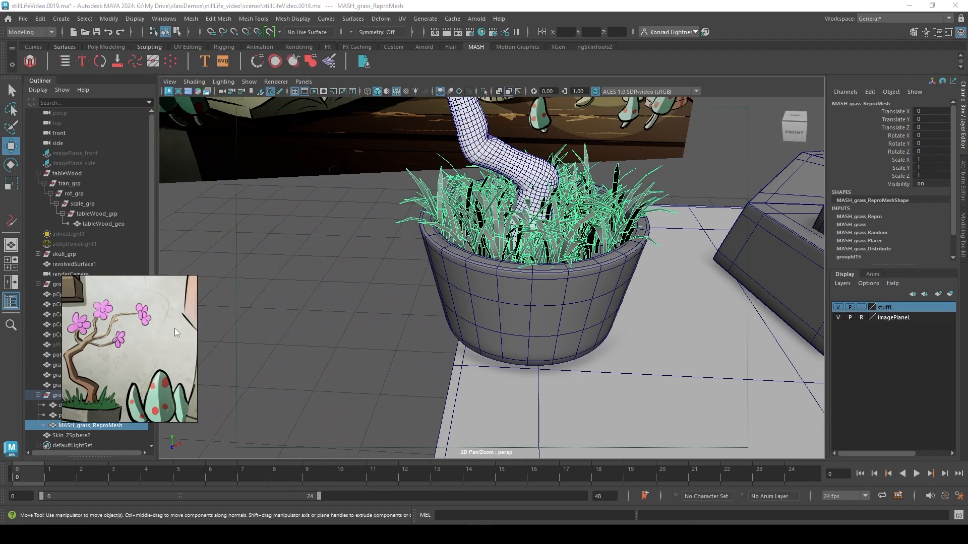
Step: Duplicate the MASH grass mesh and hide the original, keeping the duplicate selected for editing
left_click_drag(170, 330, 349, 237)
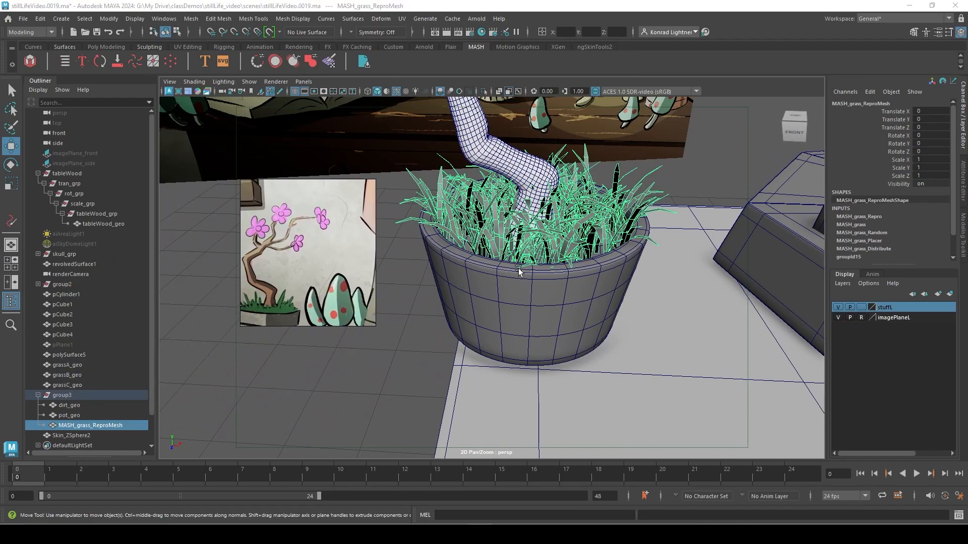
left_click(325, 407)
left_click(549, 251)
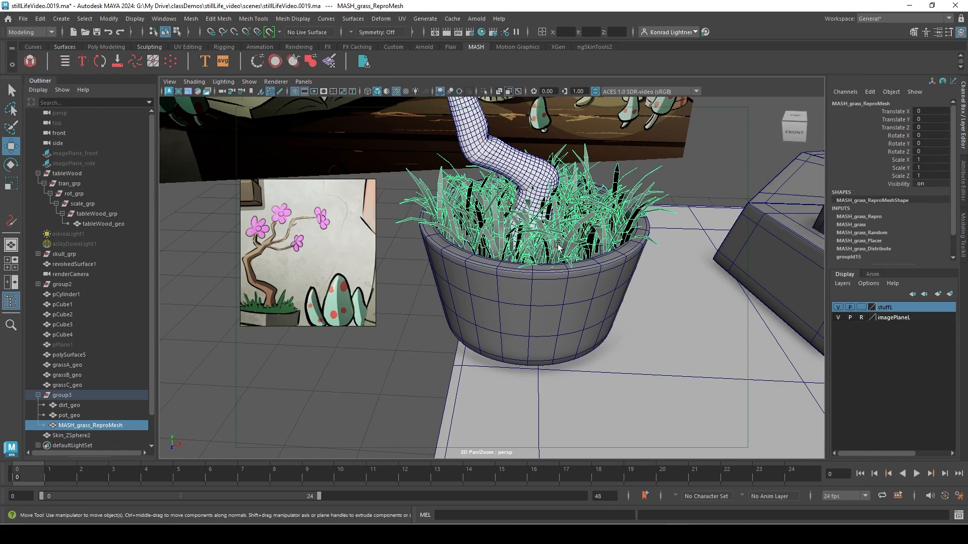
key("ctrl+d")
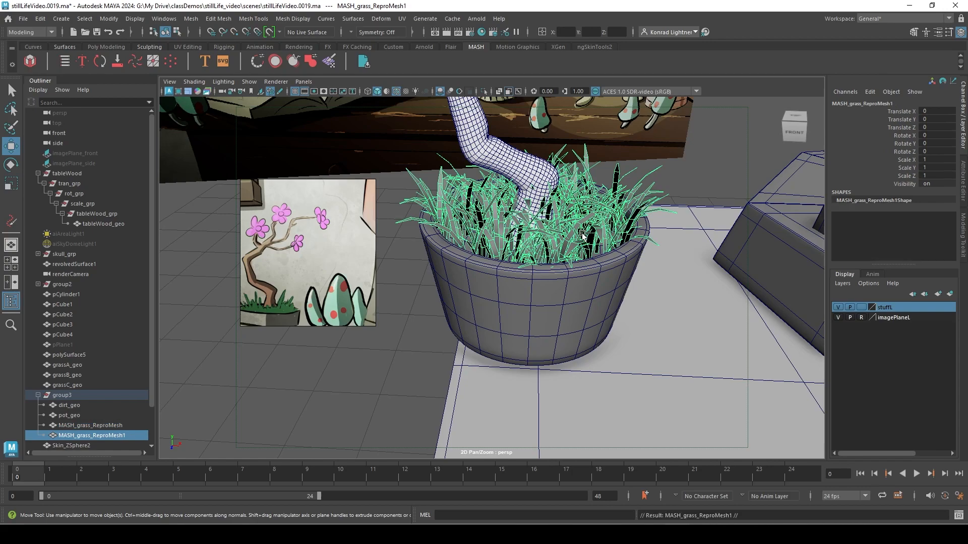
left_click(101, 425)
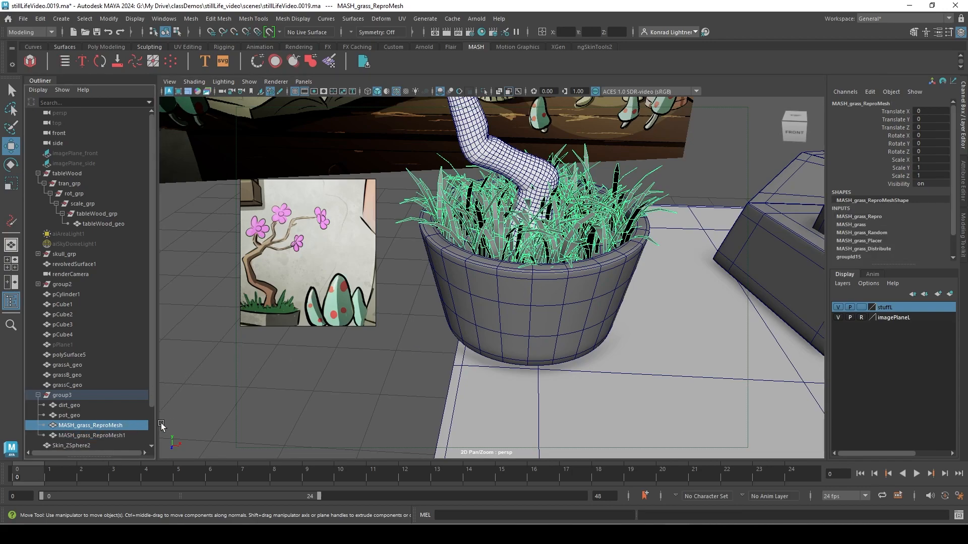
key("ctrl+h")
left_click(91, 435)
Step: Select the grass blades of the duplicated mesh that poke through the front of the trunk base
left_click_drag(557, 216, 541, 269, "alt")
right_click_drag(541, 270, 586, 259, "alt")
double_click(528, 235)
middle_click_drag(635, 270, 600, 322, "alt")
right_click_drag(497, 320, 517, 276, "alt")
double_click(497, 275)
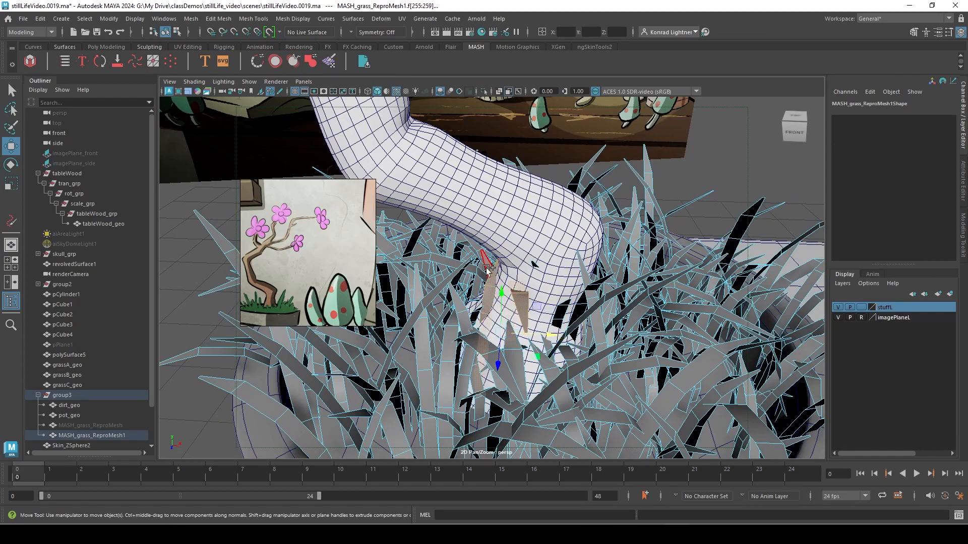
left_click(559, 310, "shift")
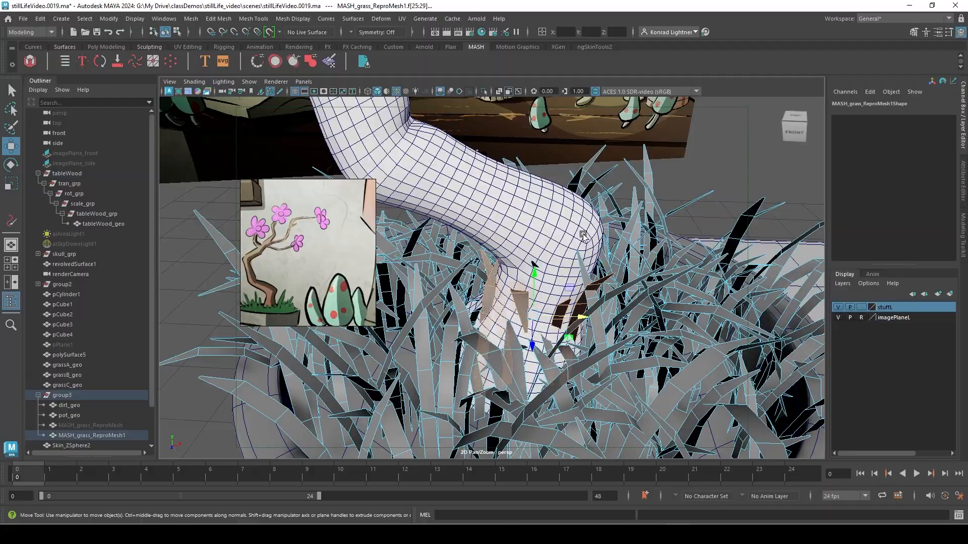
key("f")
left_click_drag(626, 197, 443, 330, "alt")
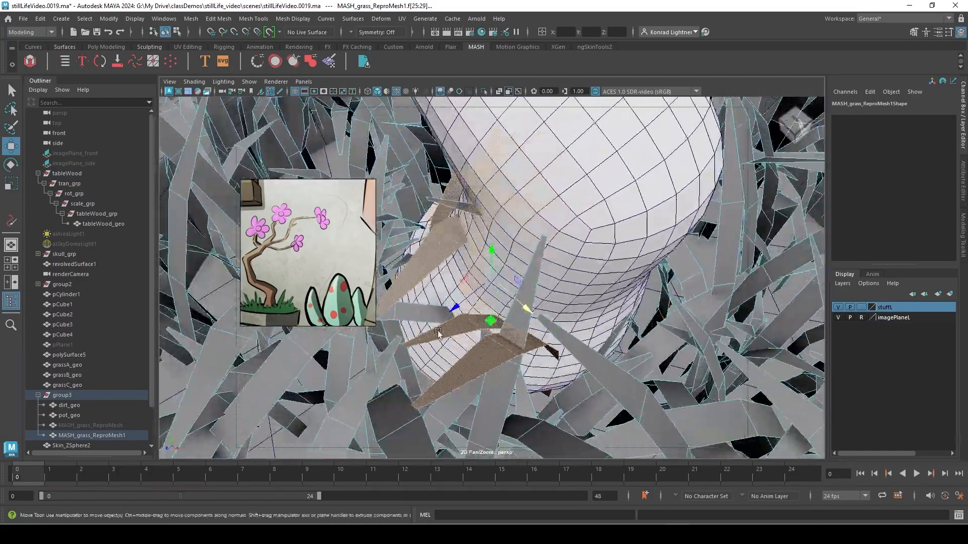
mouse_move(559, 281)
left_mouse_down("alt")
mouse_move(510, 271)
mouse_move(557, 262)
left_mouse_up("alt")
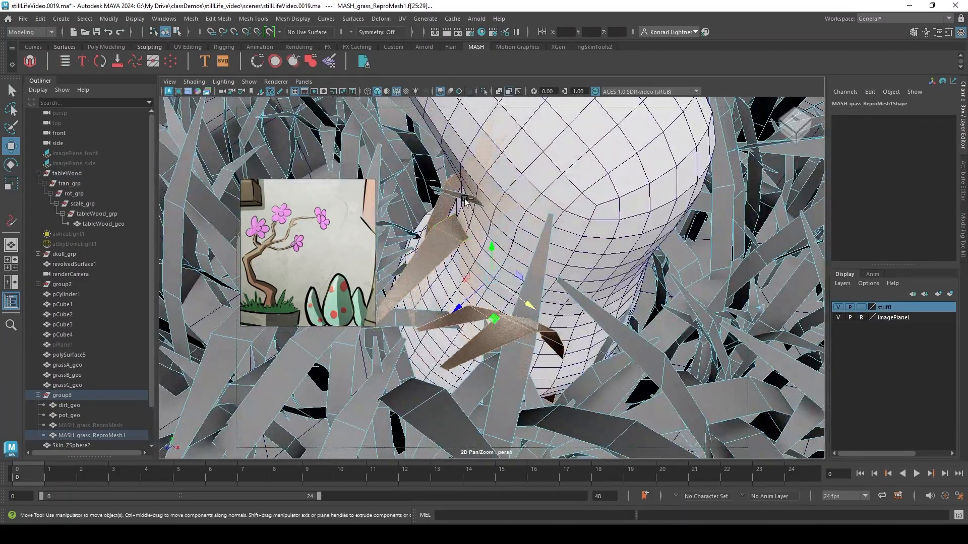
Step: Add another blade intersecting the lower front of the trunk to the grass selection
left_click_drag(462, 202, 514, 214, "alt")
right_click_drag(508, 220, 428, 262, "alt")
left_click_drag(570, 297, 475, 282, "alt")
right_click_drag(475, 282, 580, 298, "alt")
left_click_drag(595, 308, 721, 336, "alt")
right_click_drag(443, 325, 538, 338, "alt")
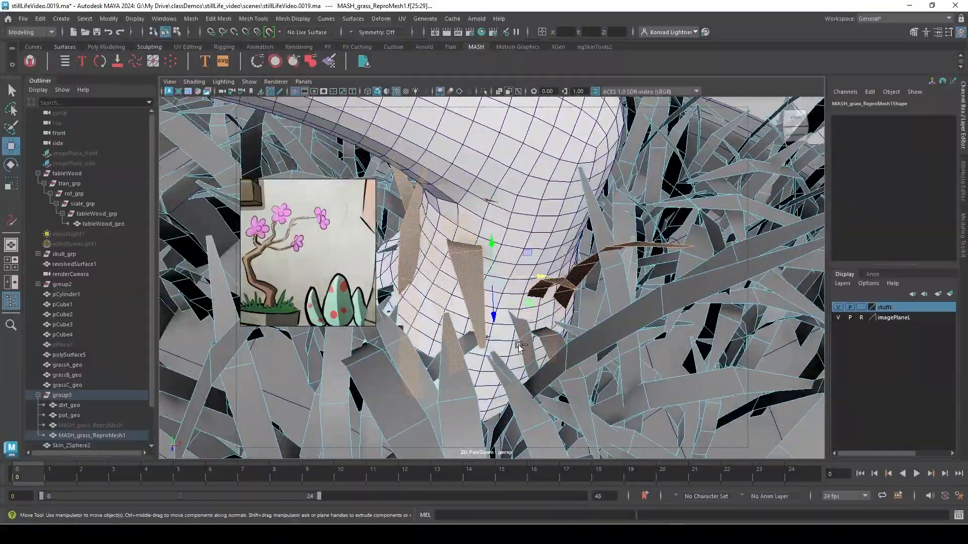
double_click(520, 344, "shift")
Step: Add the intersecting blades behind the trunk to the selection and delete all the selected grass blades
right_click_drag(579, 403, 479, 391, "alt")
left_click_drag(479, 391, 604, 364, "alt")
right_click_drag(604, 364, 636, 367, "alt")
left_click_drag(509, 308, 554, 374, "alt")
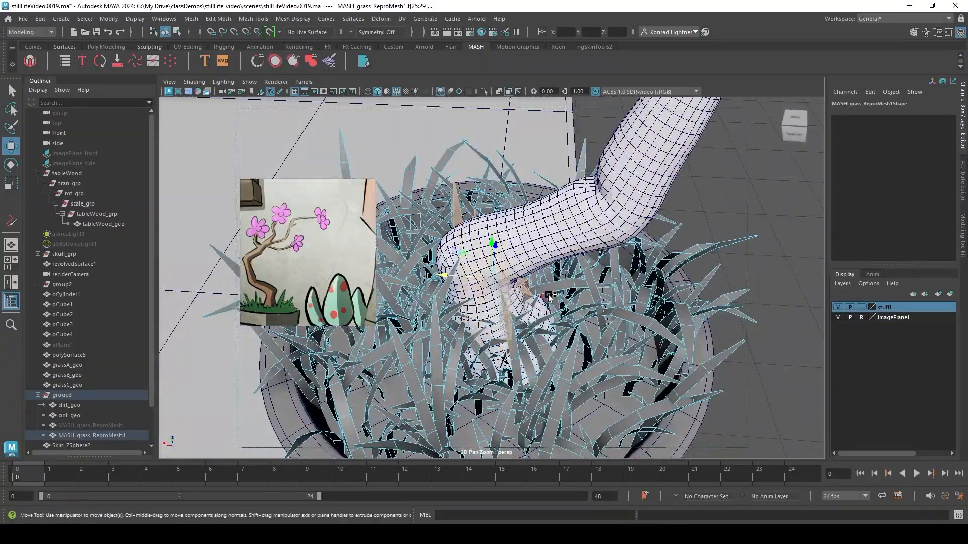
double_click(547, 290, "shift")
left_click_drag(584, 321, 536, 307, "alt")
right_click_drag(514, 355, 572, 370, "alt")
left_click_drag(543, 343, 353, 326, "alt")
right_click_drag(544, 333, 501, 330, "alt")
mouse_move(503, 322)
left_mouse_down("alt")
mouse_move(492, 342)
mouse_move(460, 352)
mouse_move(514, 323)
left_mouse_up("alt")
left_click(590, 323)
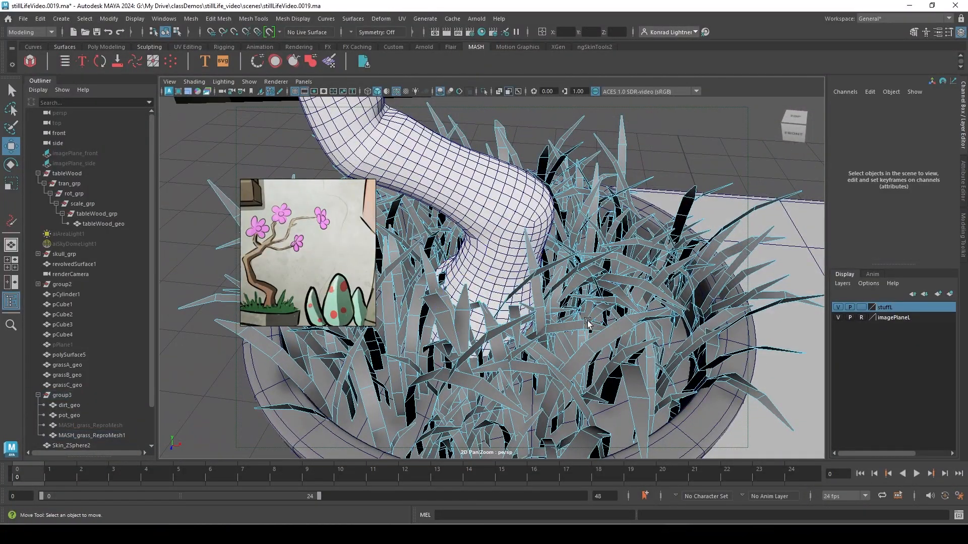
Step: Return the grass mesh to object mode and turn off the wireframe overlay on the shaded models
left_click_drag(590, 327, 550, 309, "alt")
right_click_drag(550, 310, 456, 282, "alt")
left_click_drag(456, 282, 480, 268, "alt")
right_click_drag(479, 269, 524, 221)
left_click(455, 268)
right_click_drag(377, 334, 499, 325, "alt")
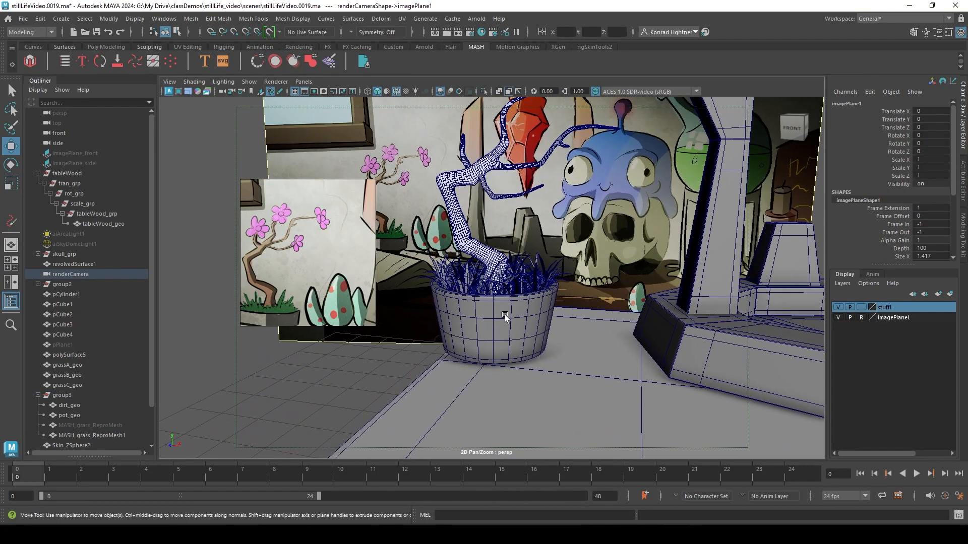
left_click(397, 92)
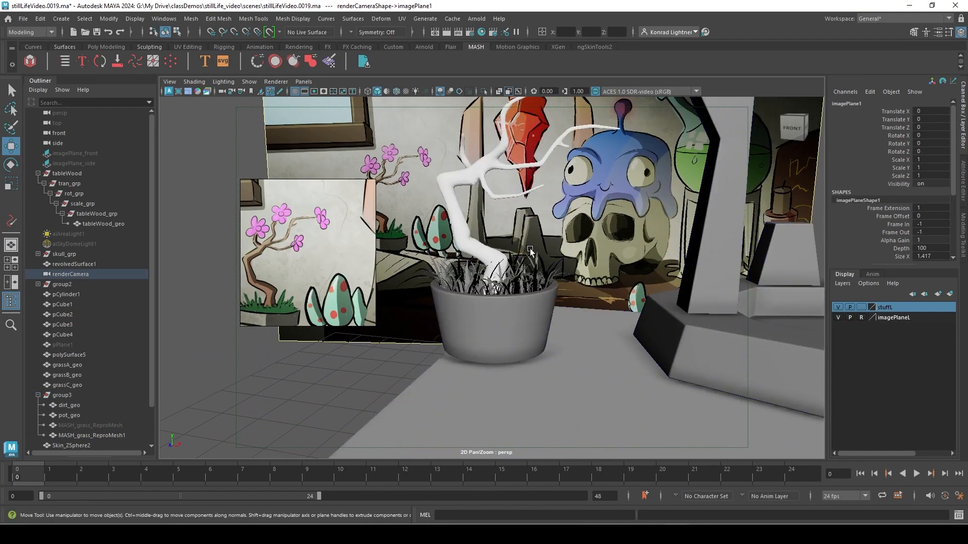
Step: Soften the edges of the tree mesh and check its shading in the pot on the table
left_click(495, 250)
right_click_drag(524, 262, 806, 264, "alt")
middle_click_drag(504, 295, 510, 387, "alt")
left_click(295, 19)
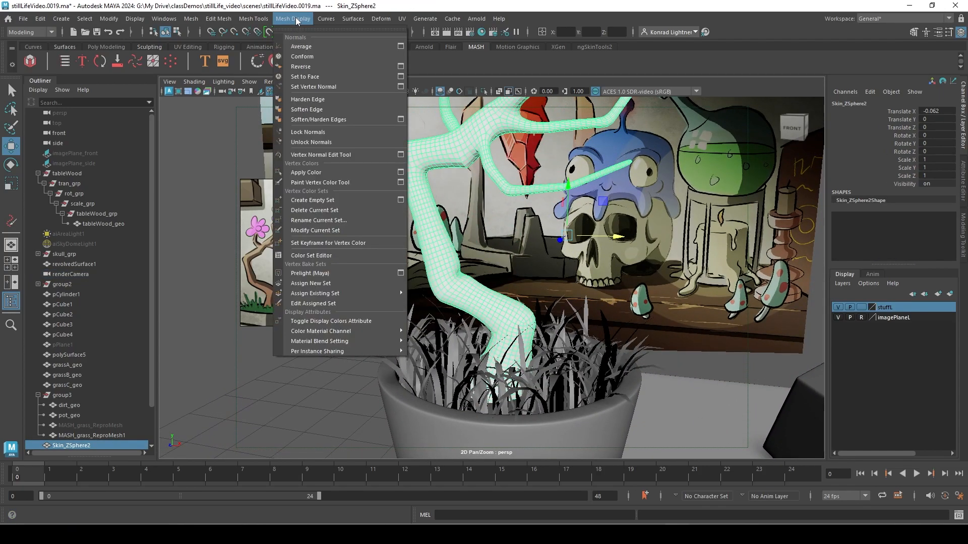
left_click(316, 109)
key("r")
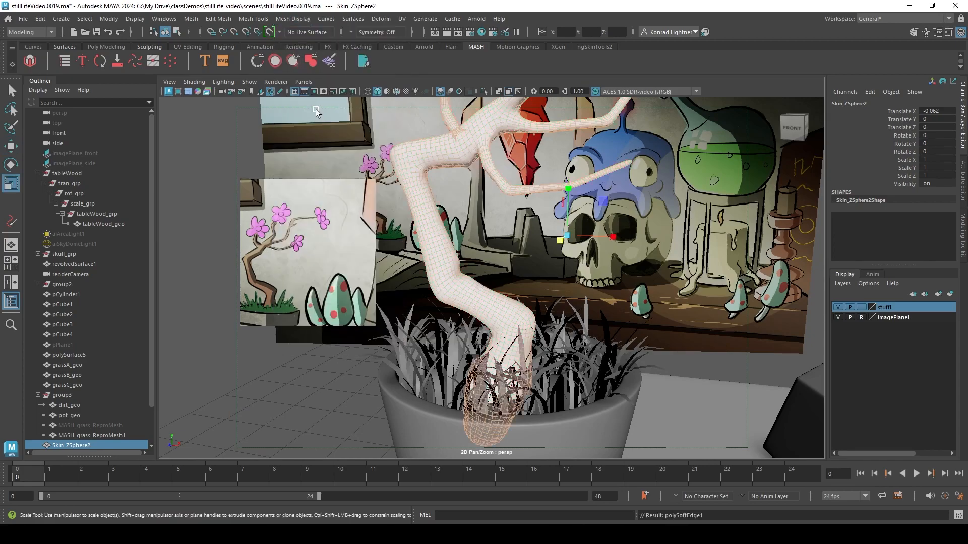
left_click(304, 451)
left_click_drag(473, 376, 655, 400, "alt")
left_click(554, 251)
left_click_drag(576, 246, 505, 283, "alt")
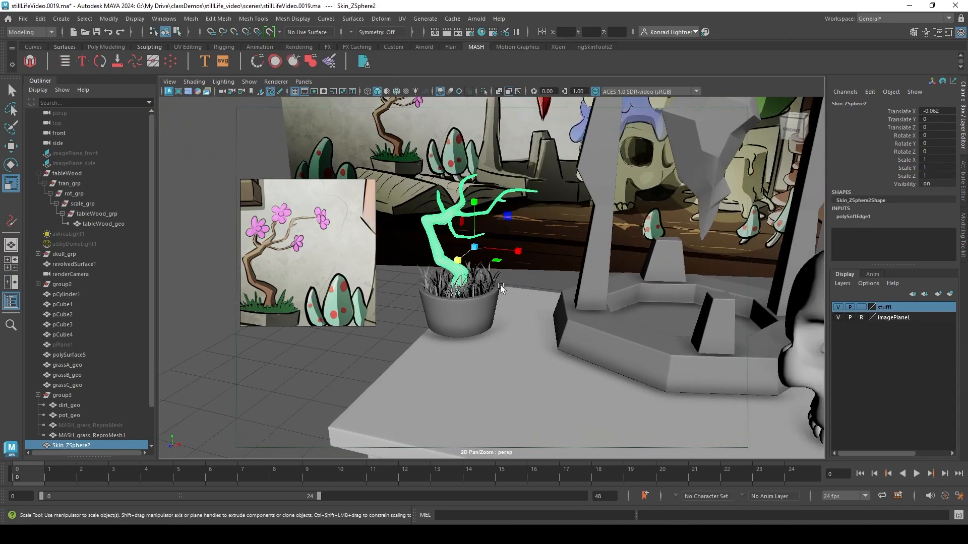